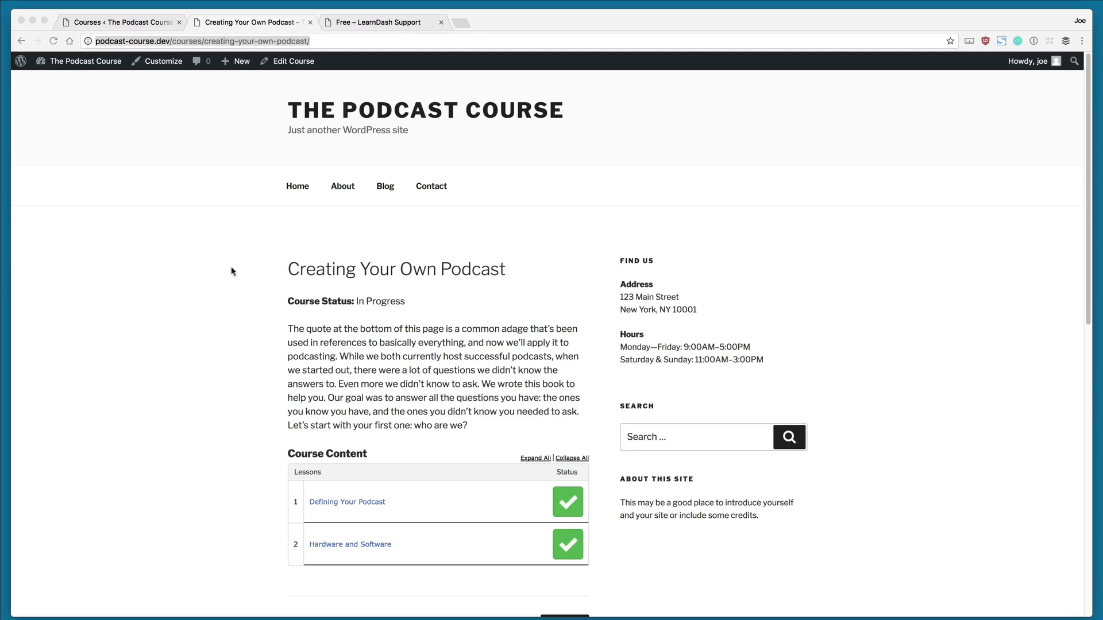
Show the admin Courses list with the 'Creating Your Own Podcast' course.
{"action": "left_click", "coordinate": [115, 28]}
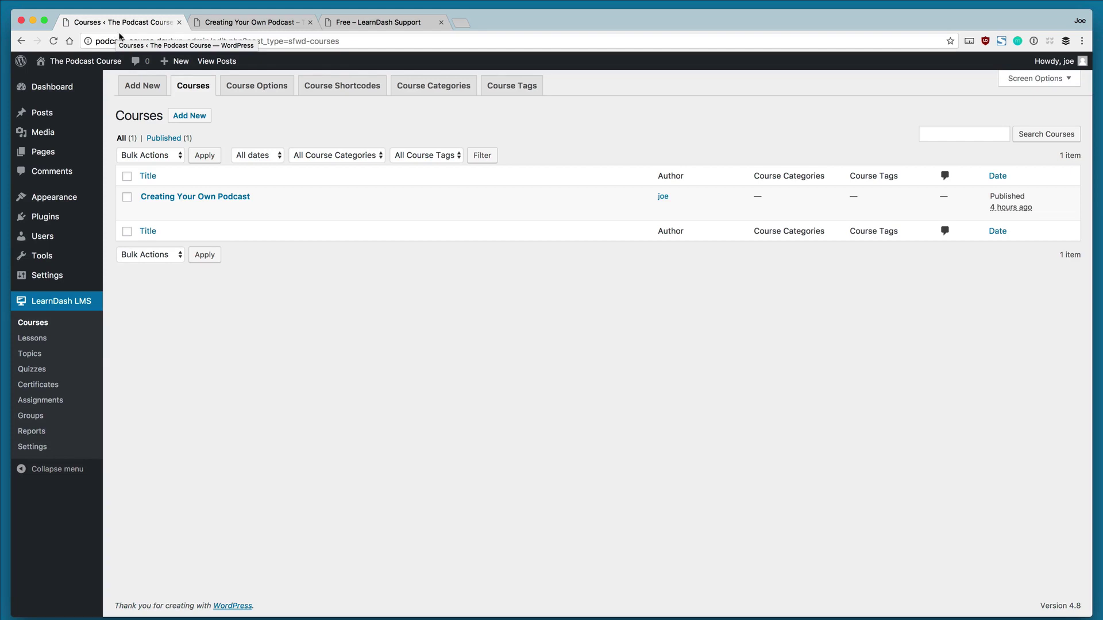
Find 'Uncanny LearnDash Toolkit' under Plugins > Add New, then install and activate it.
{"action": "mouse_move", "coordinate": [57, 223]}
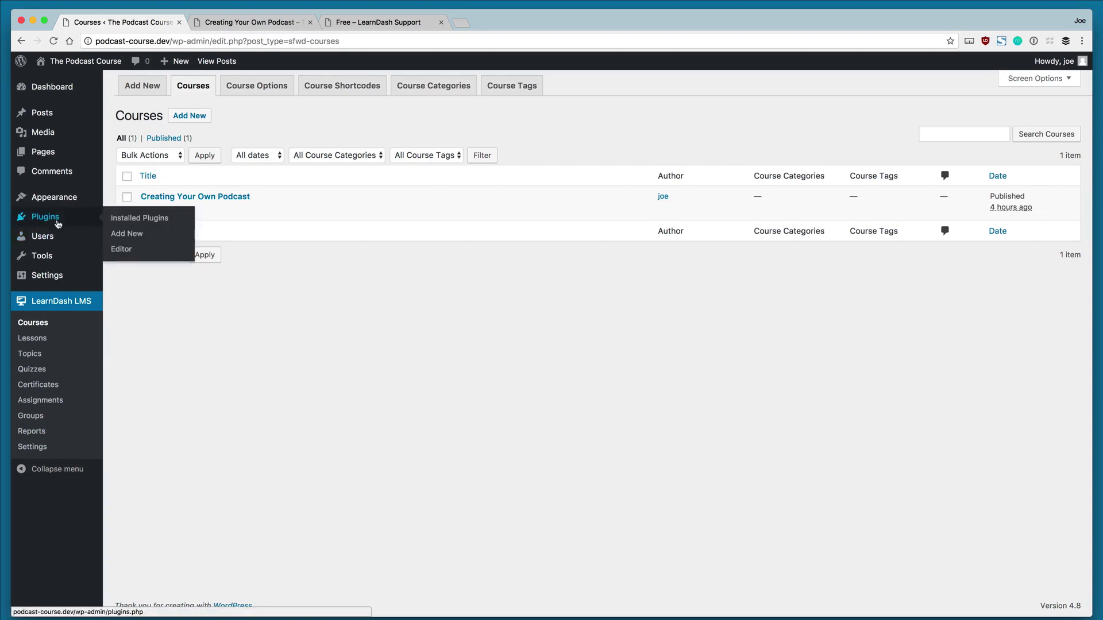
{"action": "left_click", "coordinate": [123, 243]}
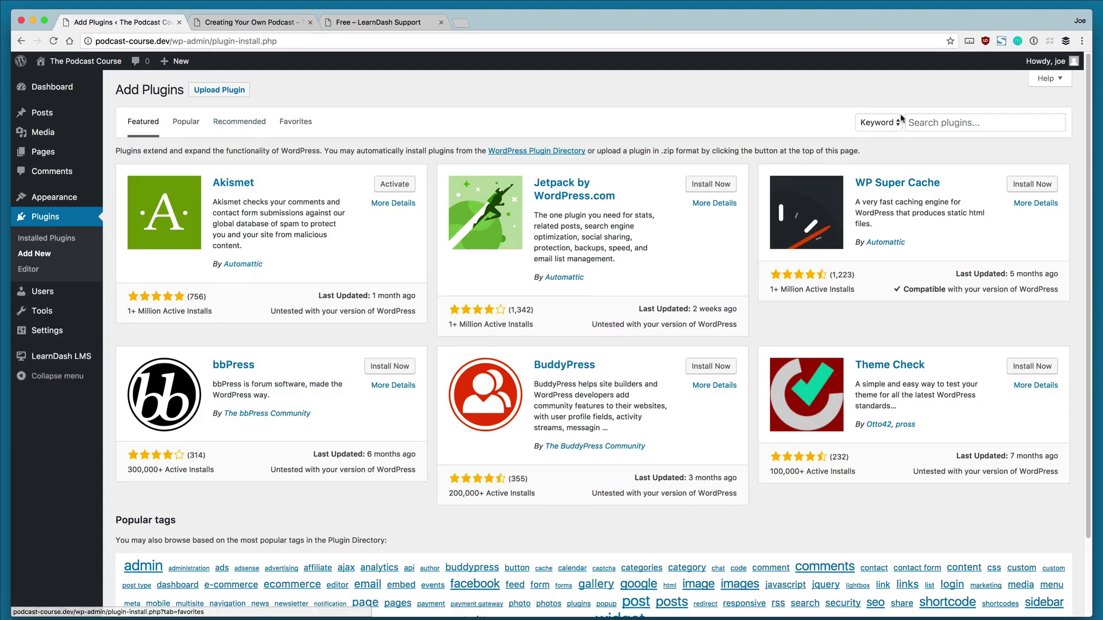
{"action": "left_click", "coordinate": [933, 123]}
{"action": "type", "text": "Uncanny LearnDash Toolkit"}
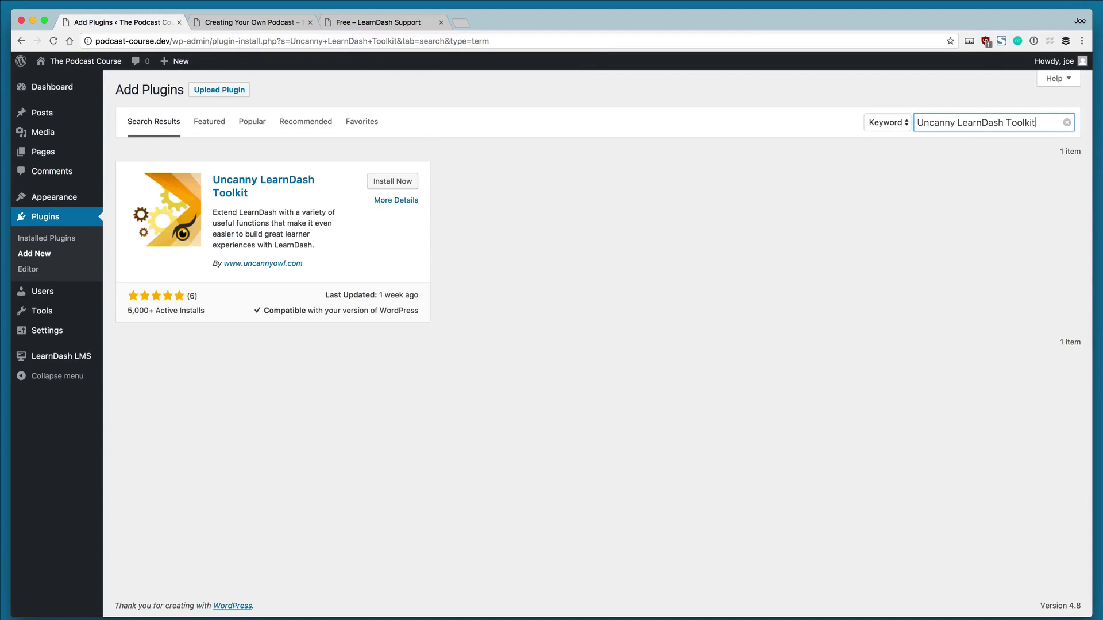
{"action": "left_click", "coordinate": [395, 180]}
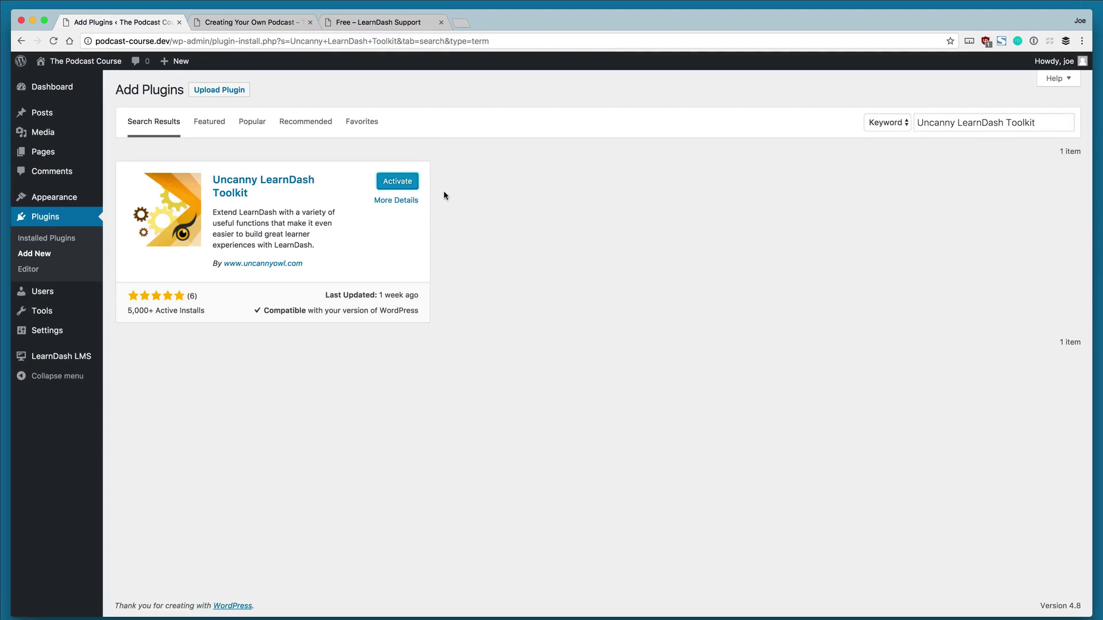
{"action": "key", "text": "Return"}
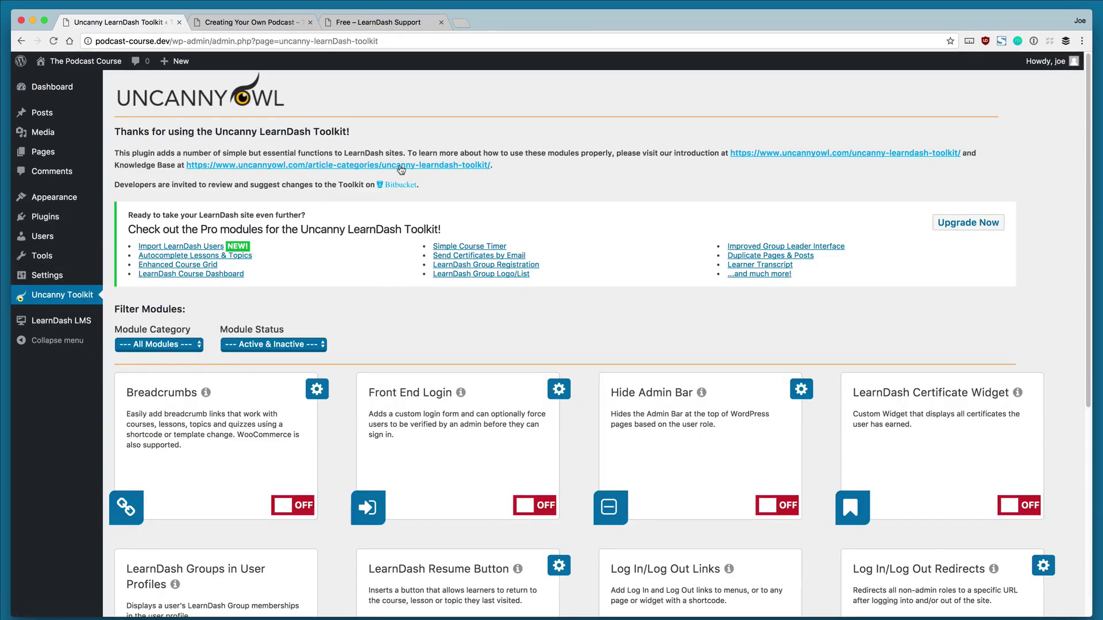
{"action": "scroll", "coordinate": [402, 170], "scroll_direction": "down", "scroll_amount": 5}
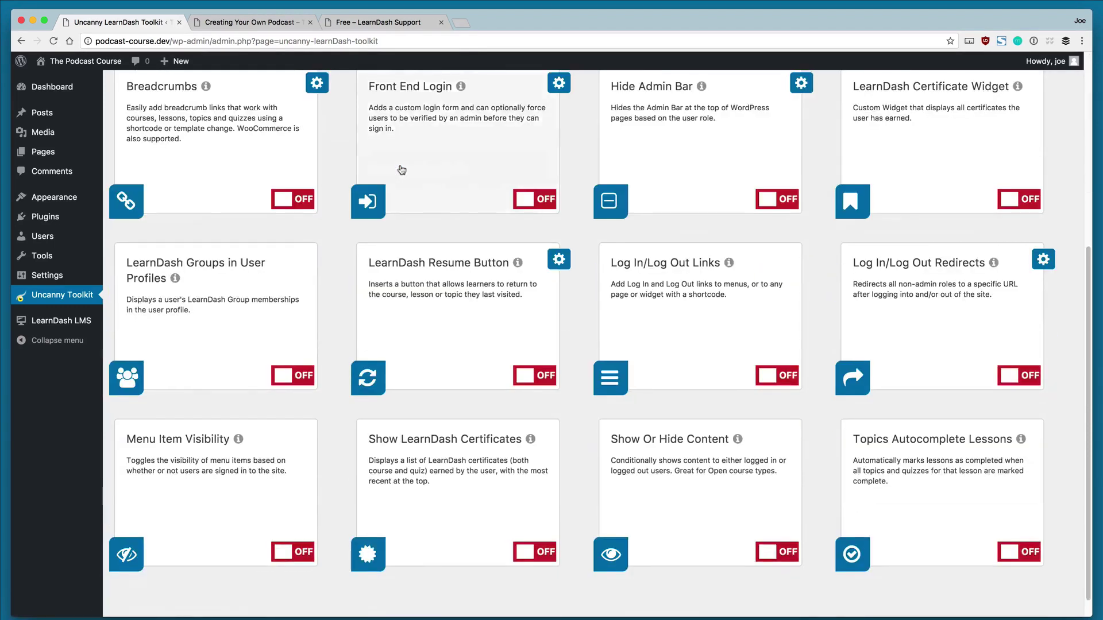
{"action": "scroll", "coordinate": [402, 170], "scroll_direction": "down", "scroll_amount": 1}
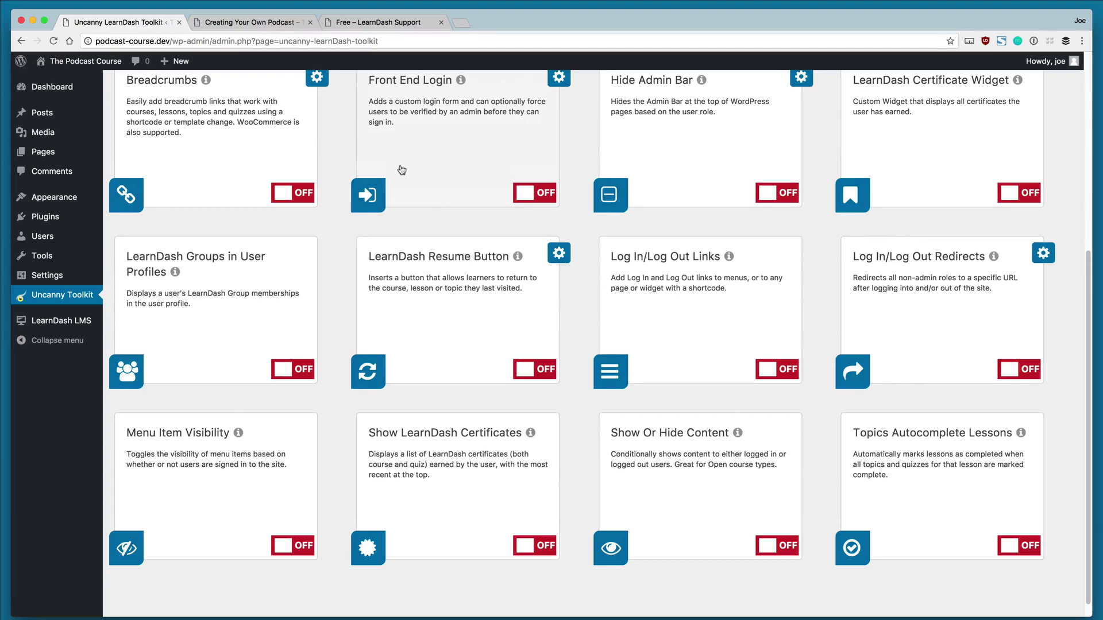
{"action": "scroll", "coordinate": [401, 170], "scroll_direction": "up", "scroll_amount": 2}
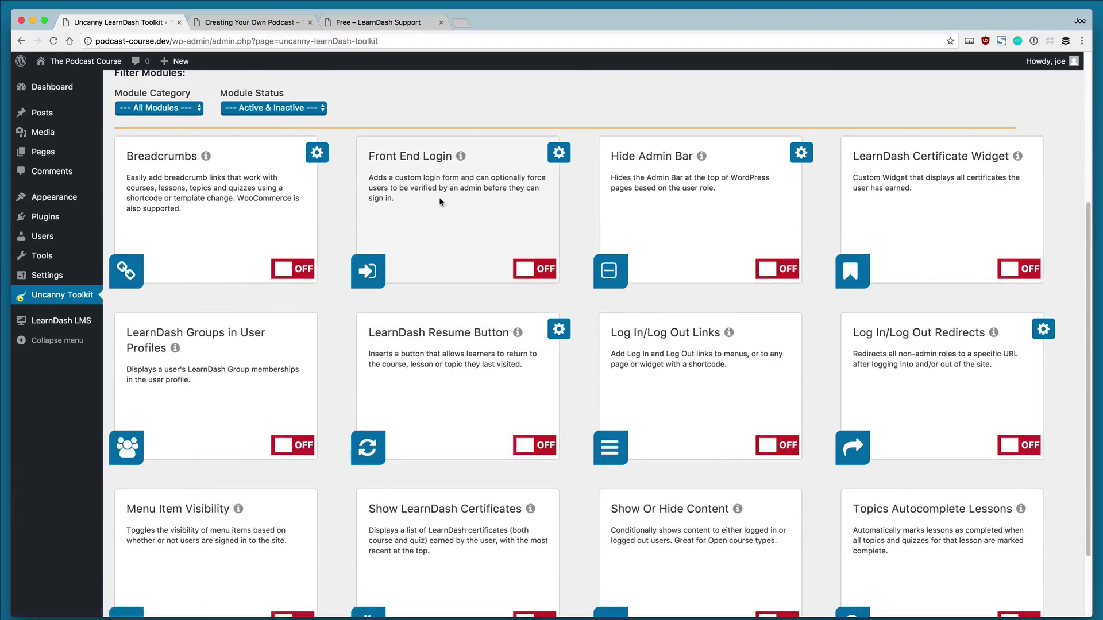
{"action": "left_click_drag", "start_coordinate": [436, 201], "coordinate": [367, 177]}
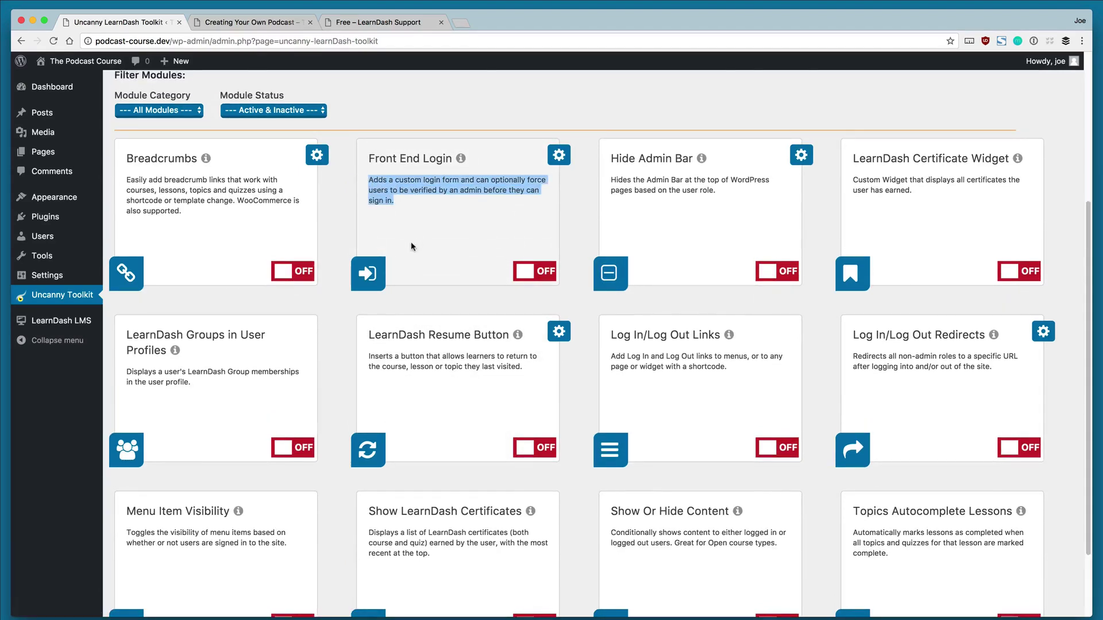
{"action": "scroll", "coordinate": [412, 241], "scroll_direction": "up", "scroll_amount": 2}
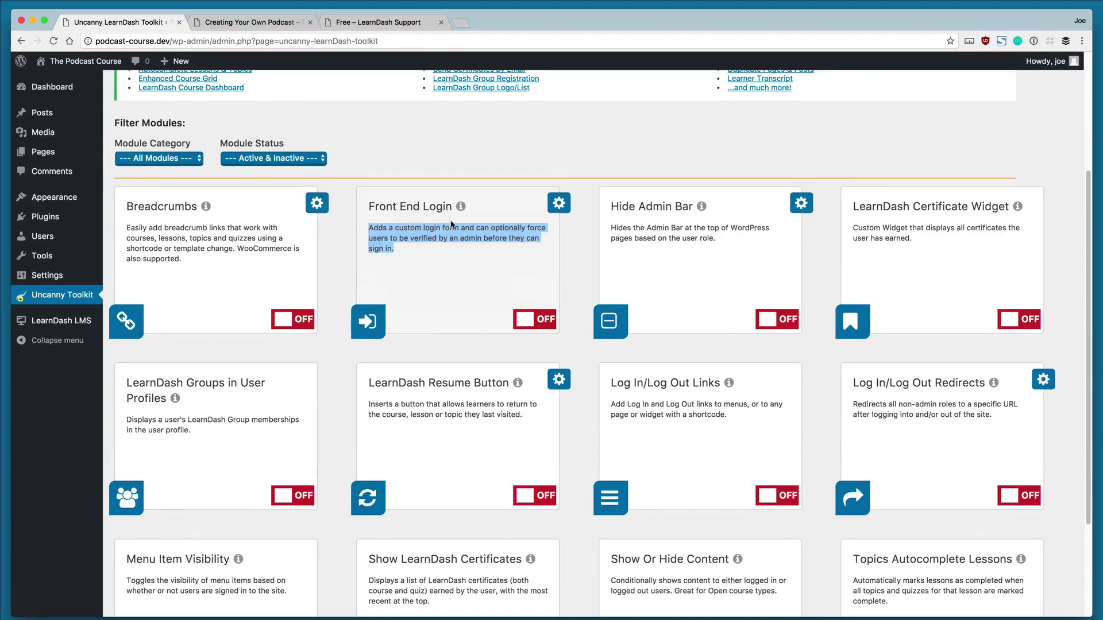
{"action": "left_click", "coordinate": [449, 248]}
{"action": "left_click_drag", "start_coordinate": [372, 231], "coordinate": [406, 250]}
{"action": "left_click", "coordinate": [406, 250]}
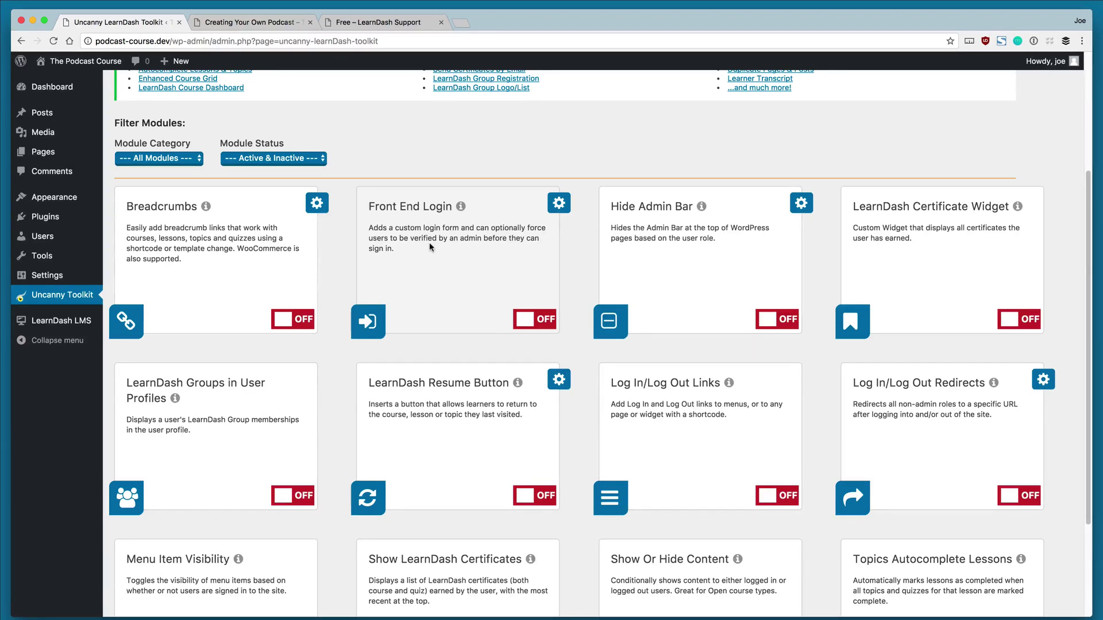
Turn on Front End Login and save its settings with no Login Page selected.
{"action": "left_click", "coordinate": [533, 319]}
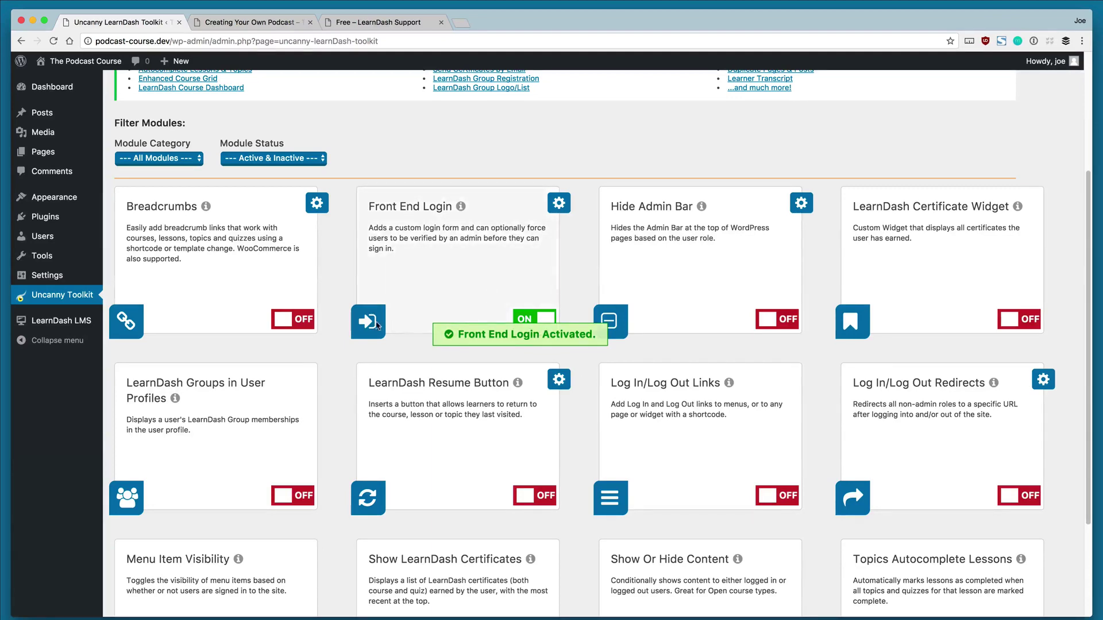
{"action": "left_click", "coordinate": [558, 205]}
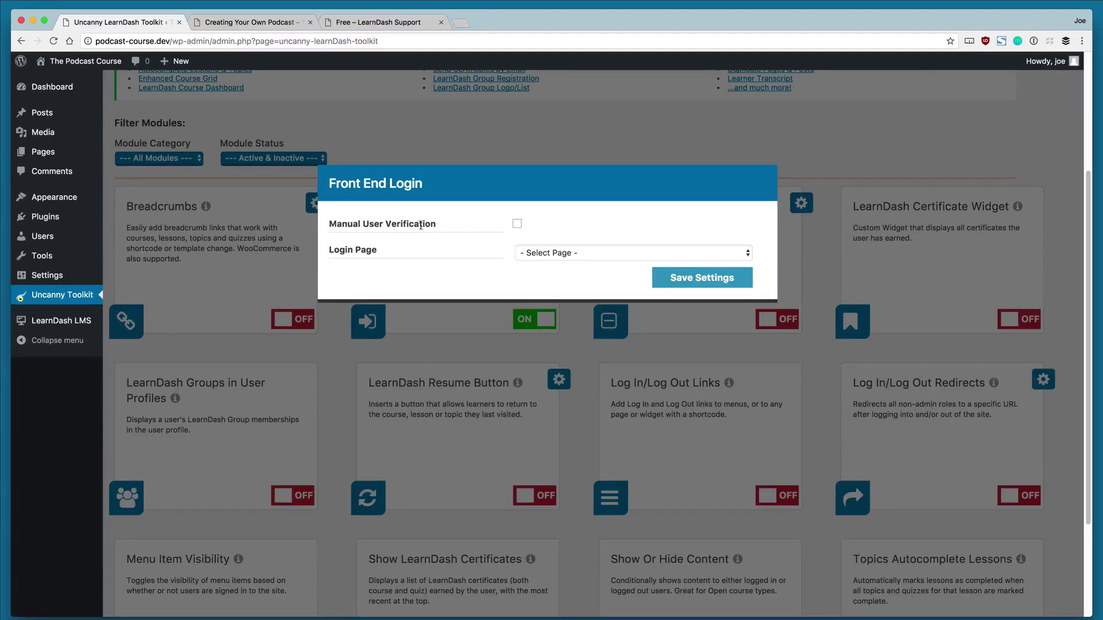
{"action": "left_click", "coordinate": [560, 253]}
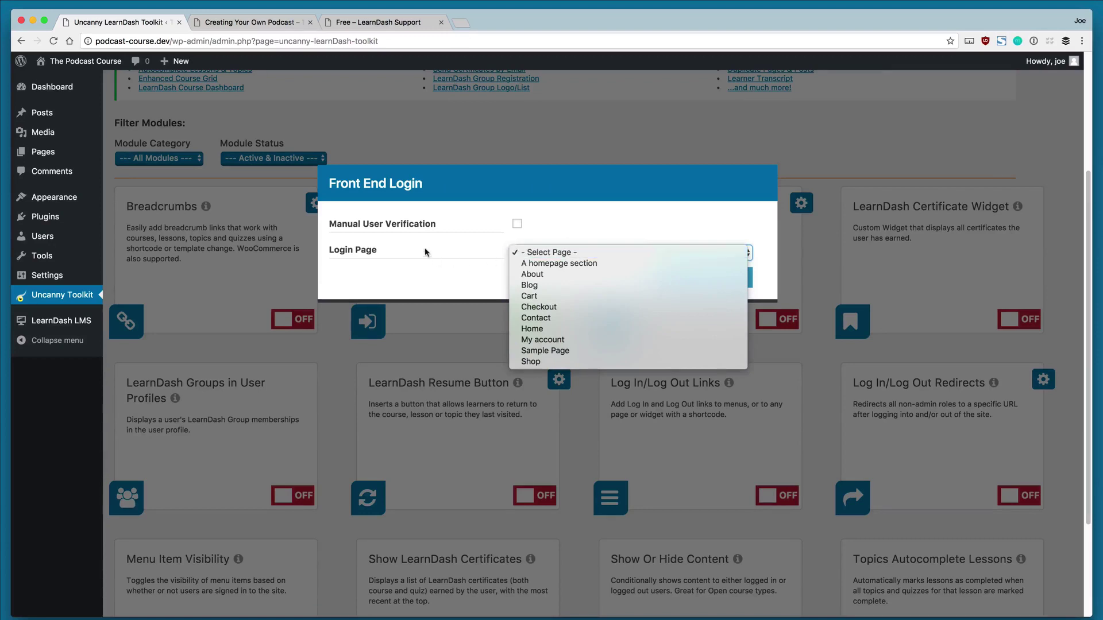
{"action": "left_click", "coordinate": [408, 254]}
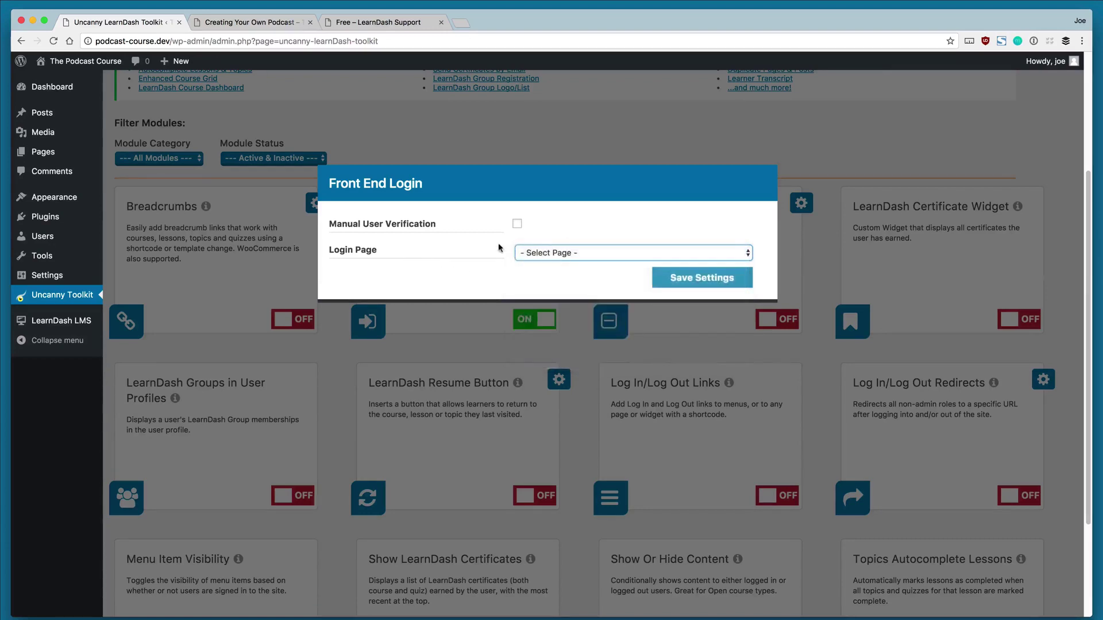
{"action": "left_click", "coordinate": [542, 254]}
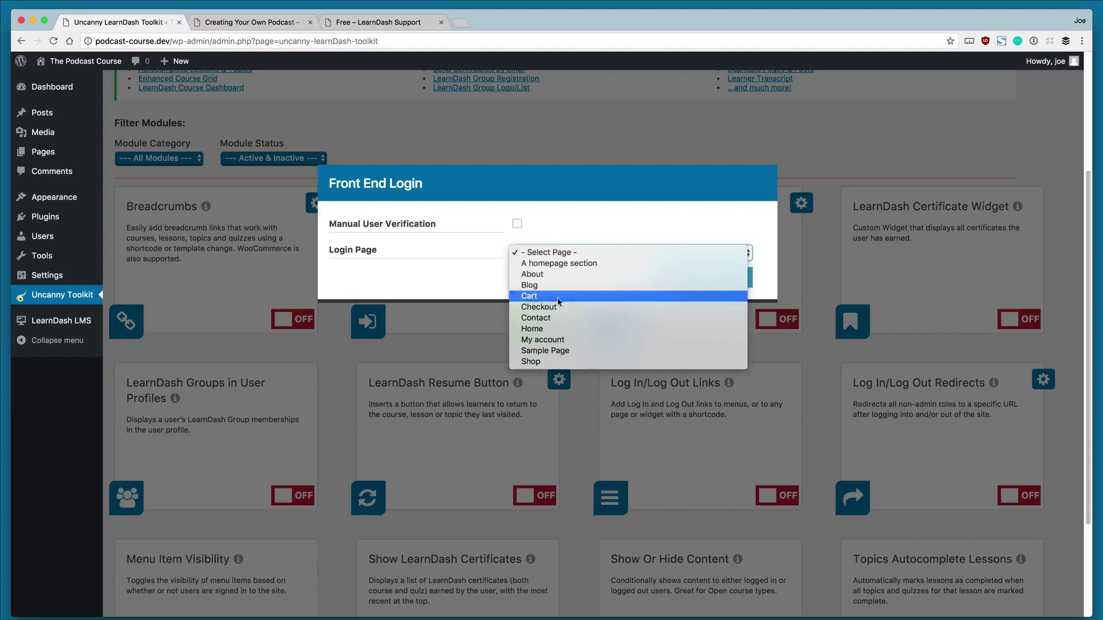
{"action": "left_click", "coordinate": [560, 253]}
{"action": "left_click", "coordinate": [560, 255]}
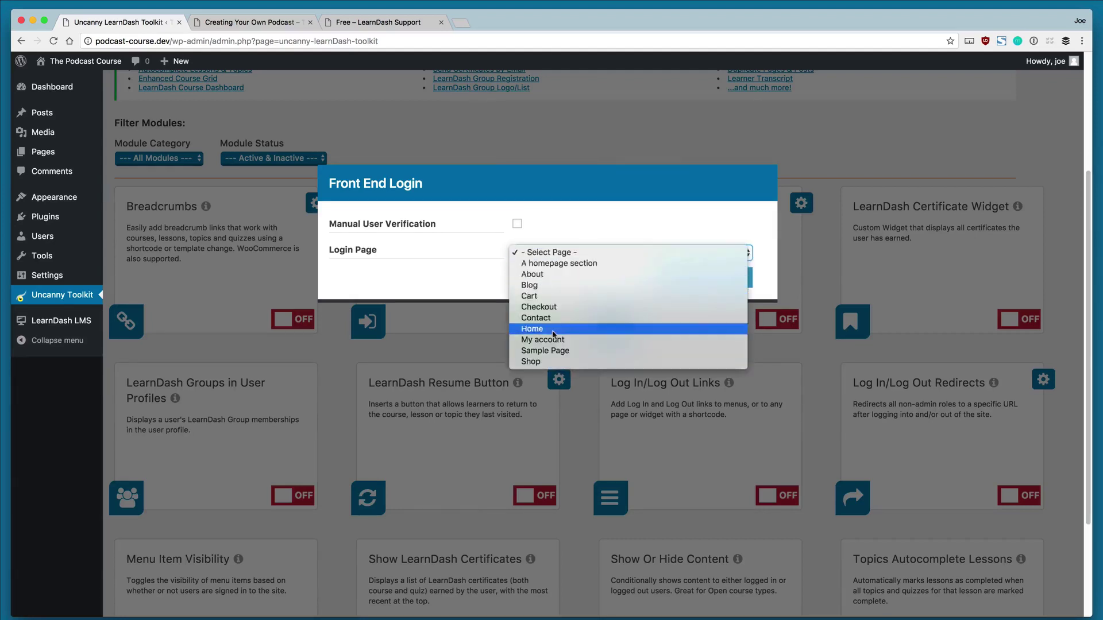
{"action": "left_click", "coordinate": [572, 208]}
{"action": "left_click", "coordinate": [664, 277]}
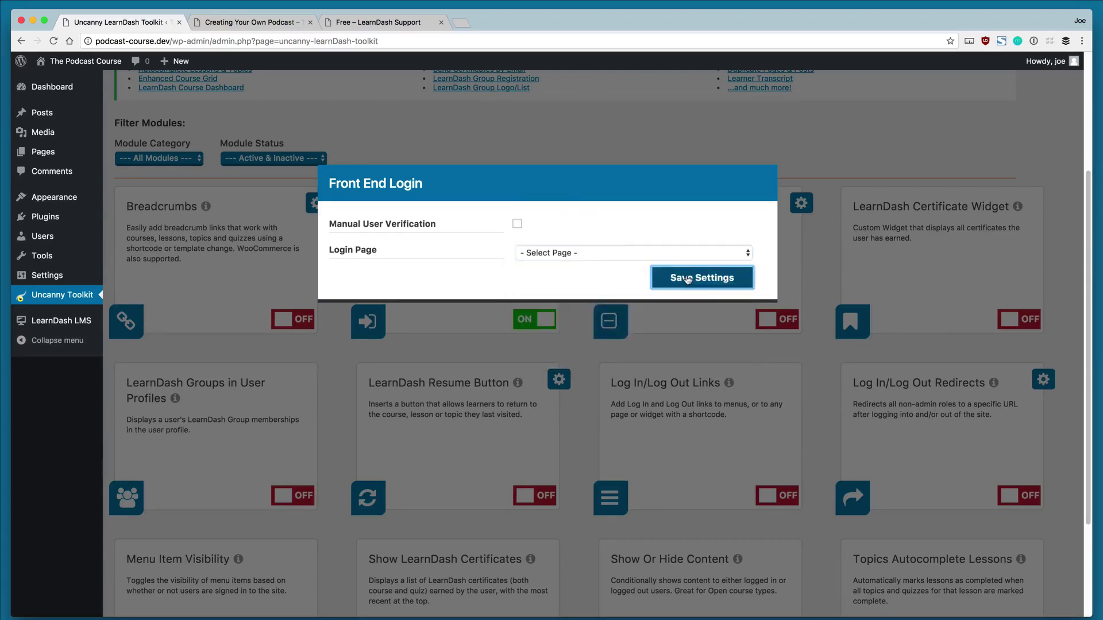
{"action": "left_click", "coordinate": [741, 197]}
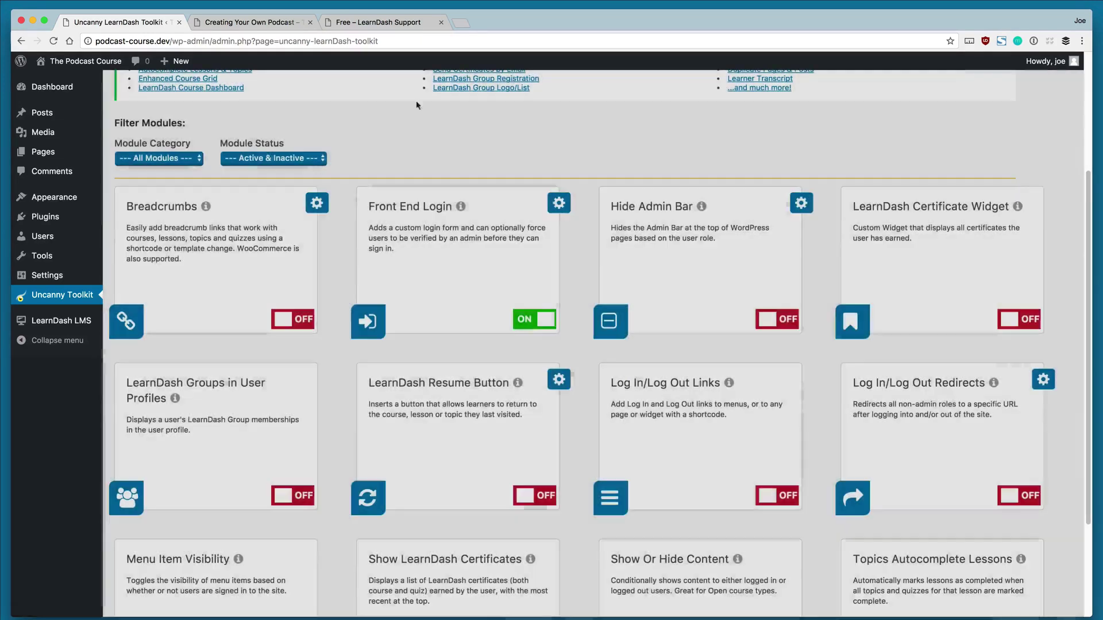
Publish an empty page titled 'Login Here', then reopen the Front End Login settings.
{"action": "mouse_move", "coordinate": [43, 151]}
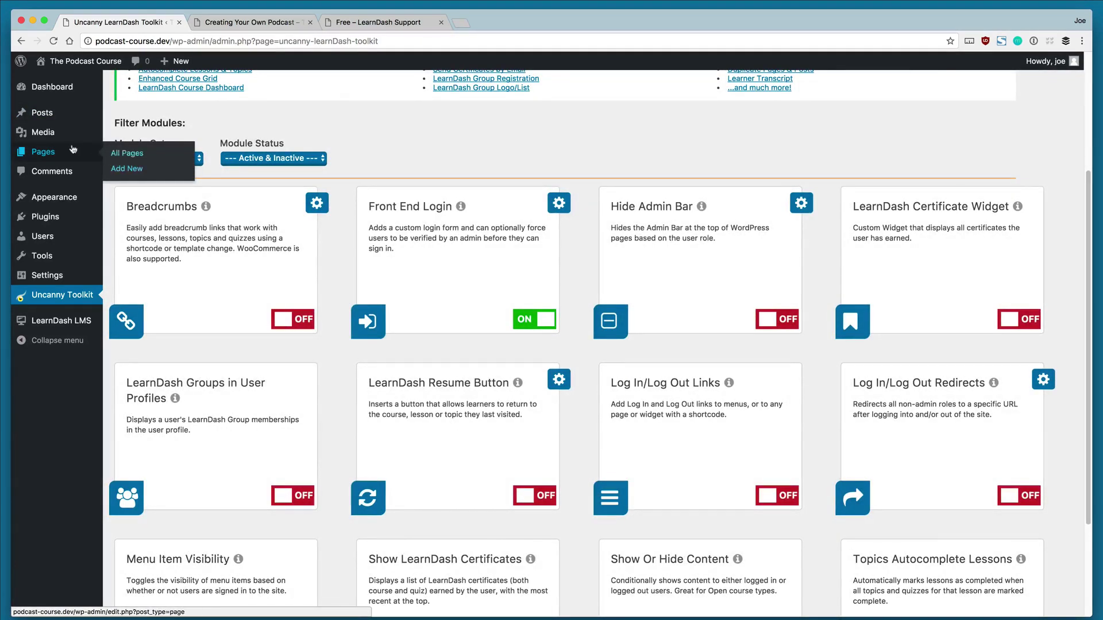
{"action": "left_click", "coordinate": [122, 170]}
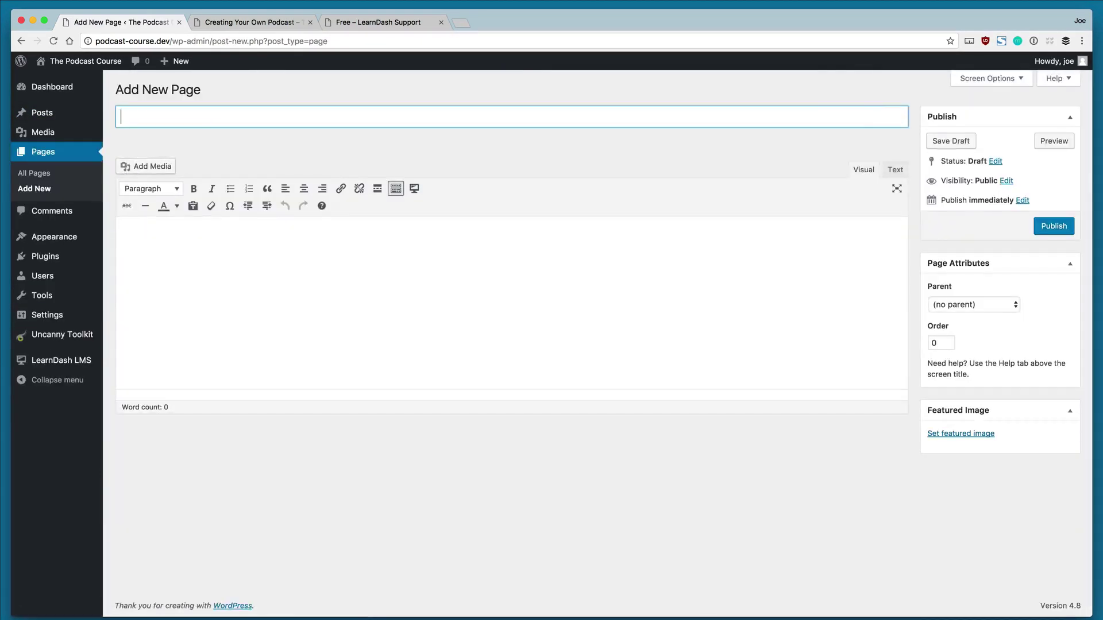
{"action": "type", "text": "Login Here"}
{"action": "left_click", "coordinate": [1056, 230]}
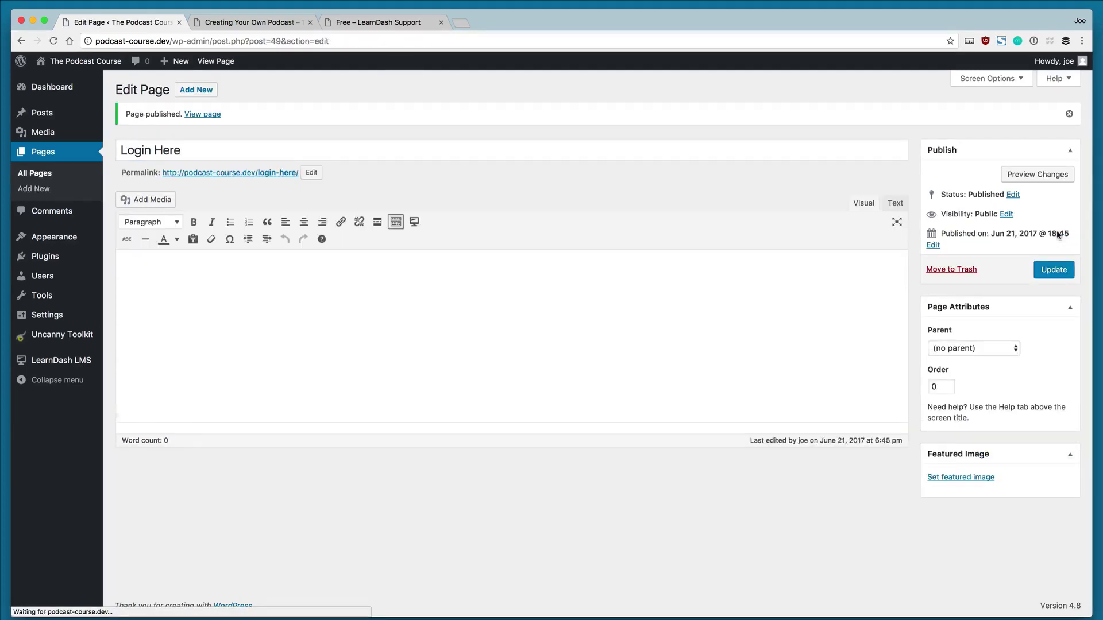
{"action": "left_click", "coordinate": [75, 336]}
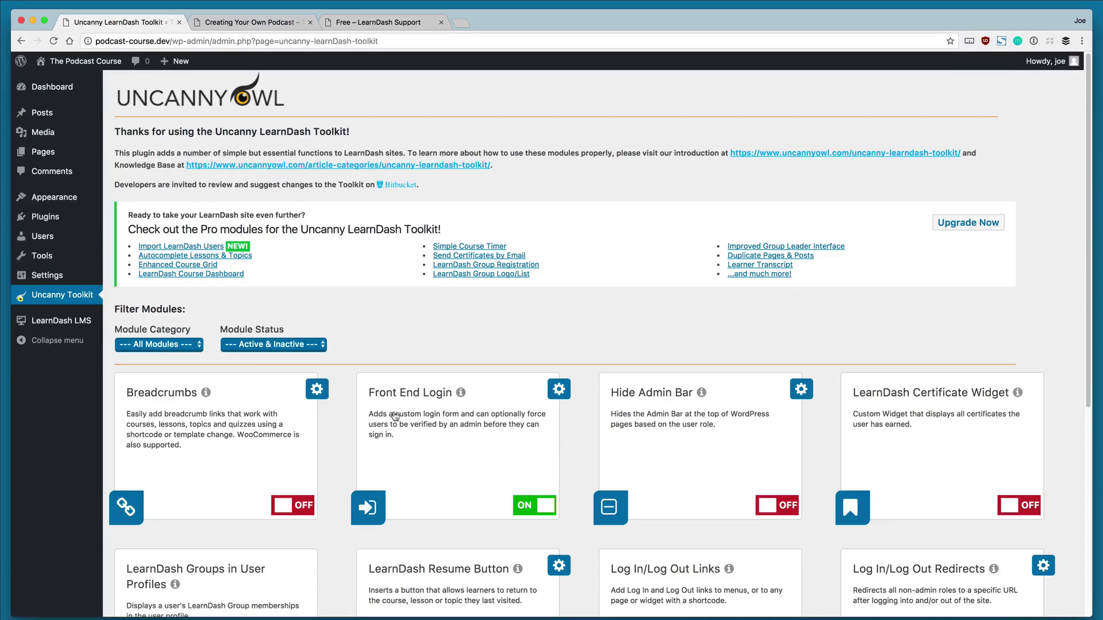
{"action": "left_click", "coordinate": [559, 389]}
Pick 'Login Here' as the Front End Login page, save, and close the dialog.
{"action": "left_click", "coordinate": [568, 253]}
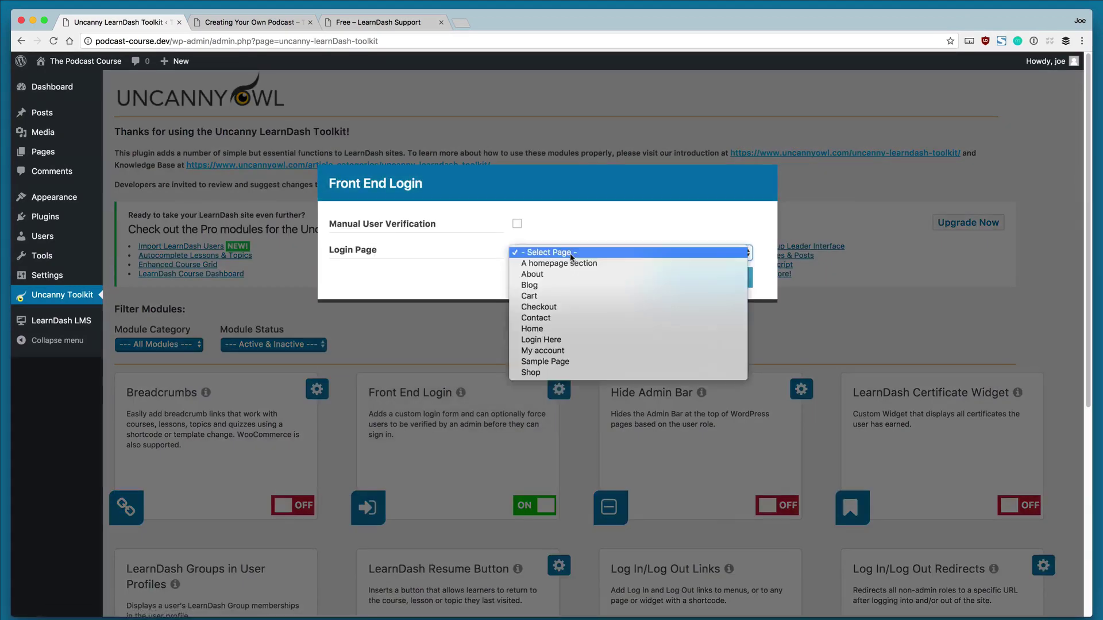
{"action": "left_click", "coordinate": [559, 340]}
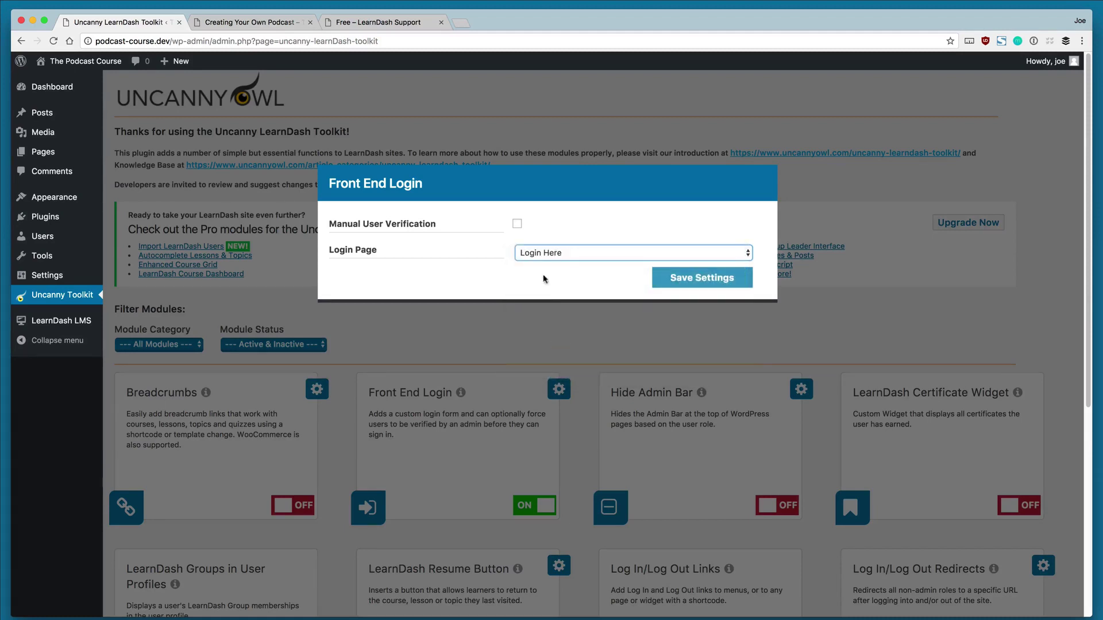
{"action": "left_click", "coordinate": [686, 282]}
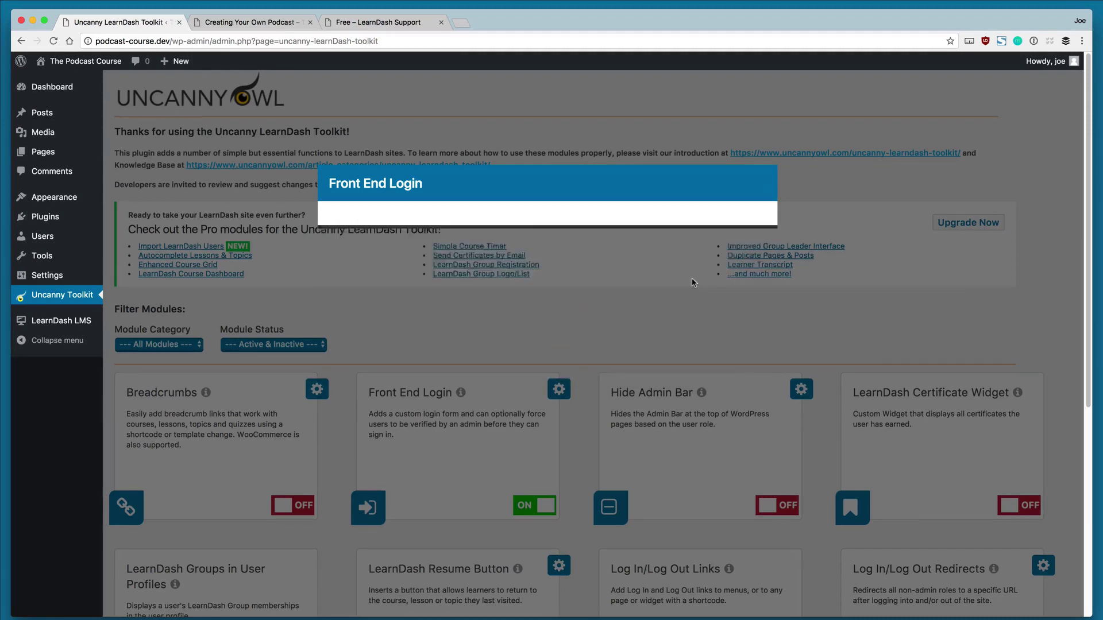
{"action": "left_click", "coordinate": [583, 323]}
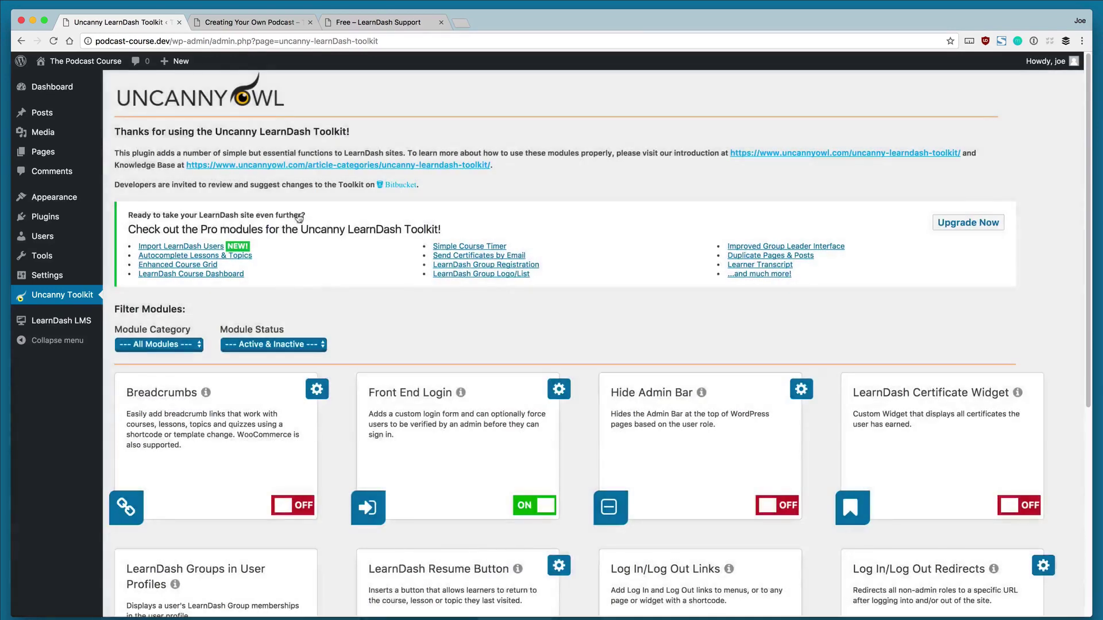
View the live Login Here page from All Pages and highlight its notes and web address.
{"action": "left_click", "coordinate": [95, 157]}
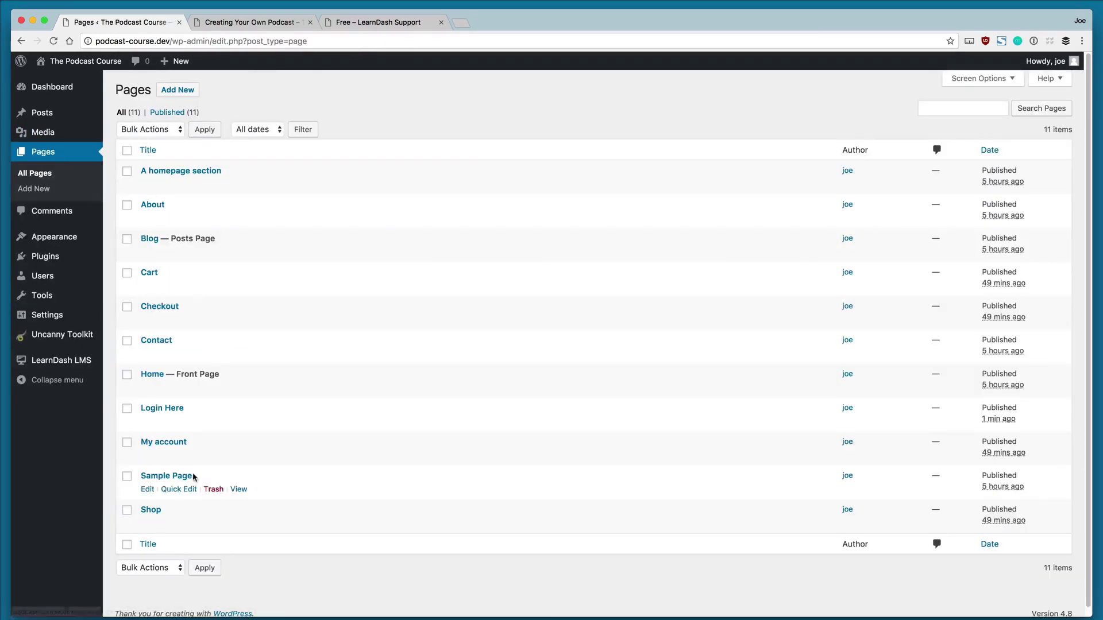
{"action": "left_click", "coordinate": [239, 422]}
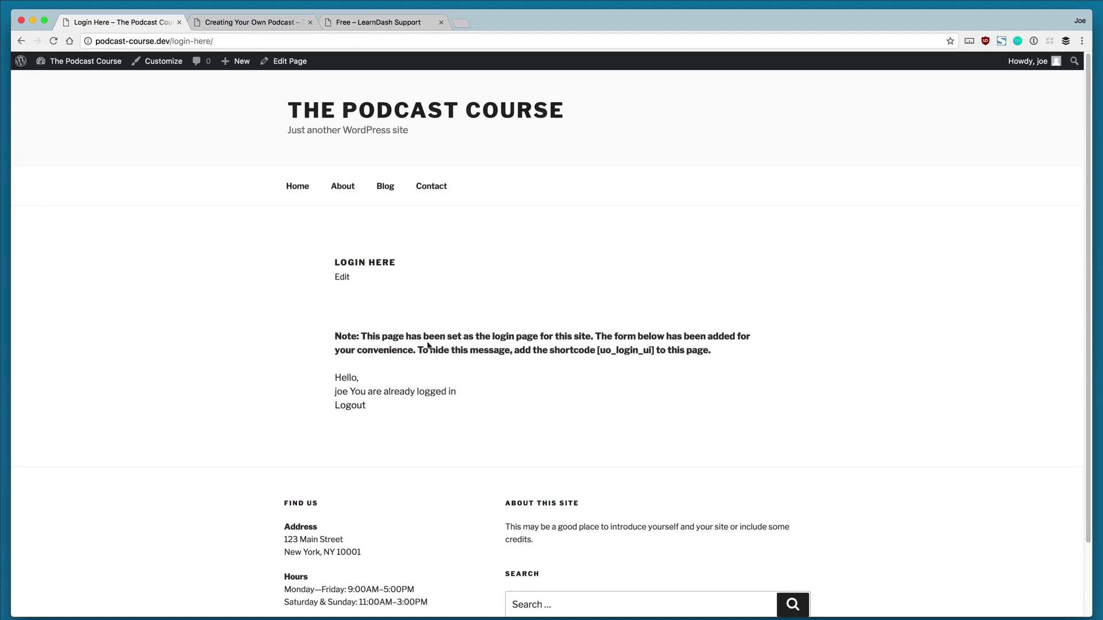
{"action": "triple_click", "coordinate": [529, 332]}
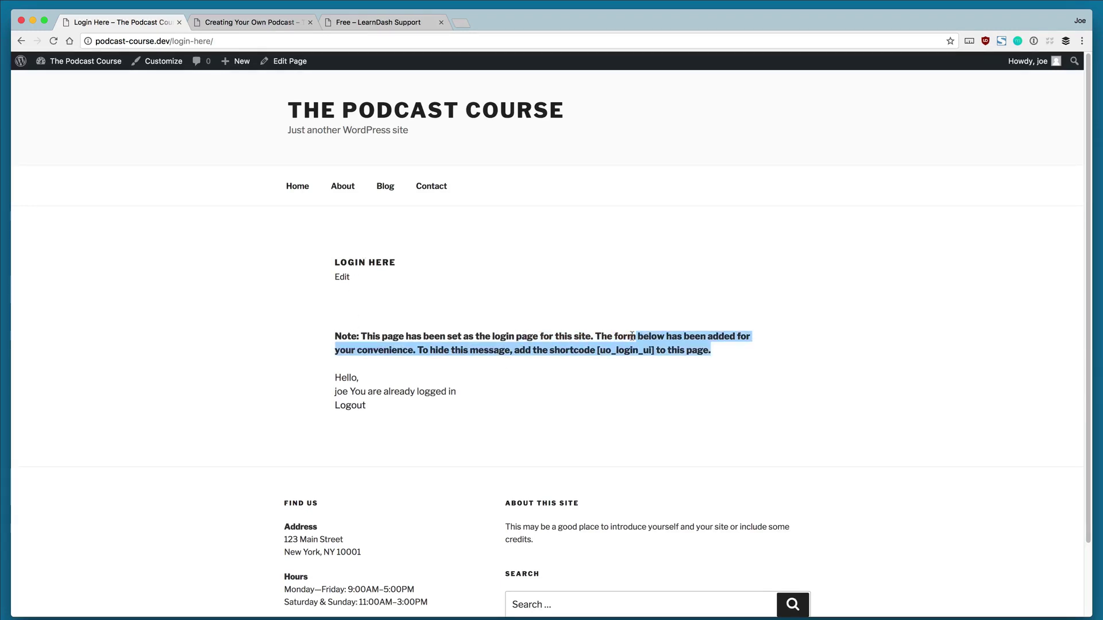
{"action": "left_click", "coordinate": [613, 339]}
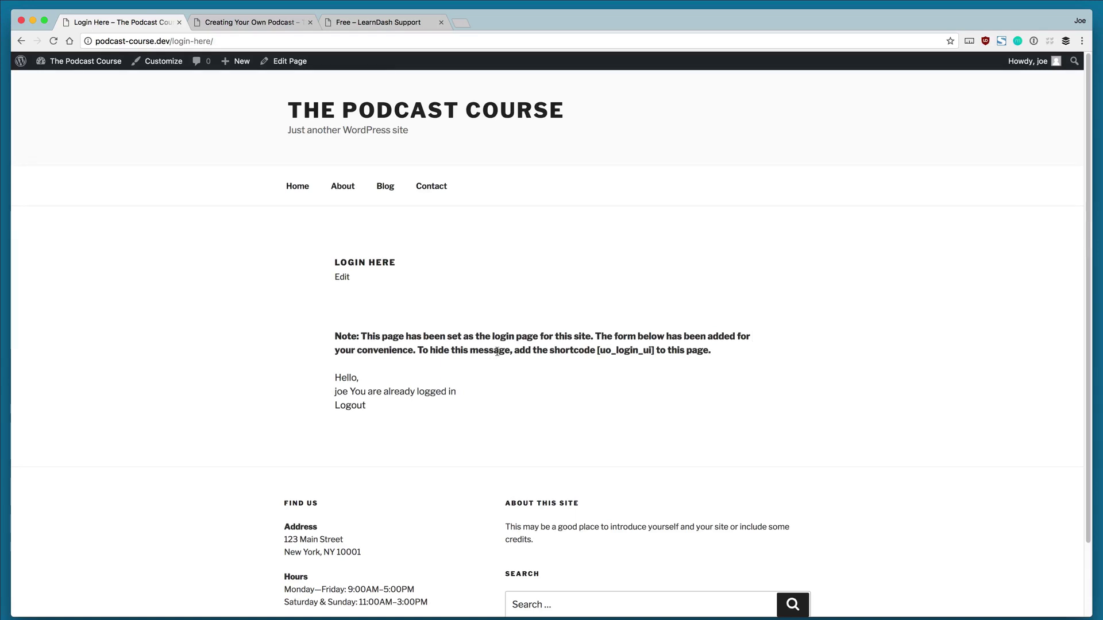
{"action": "left_click_drag", "start_coordinate": [496, 352], "coordinate": [712, 351]}
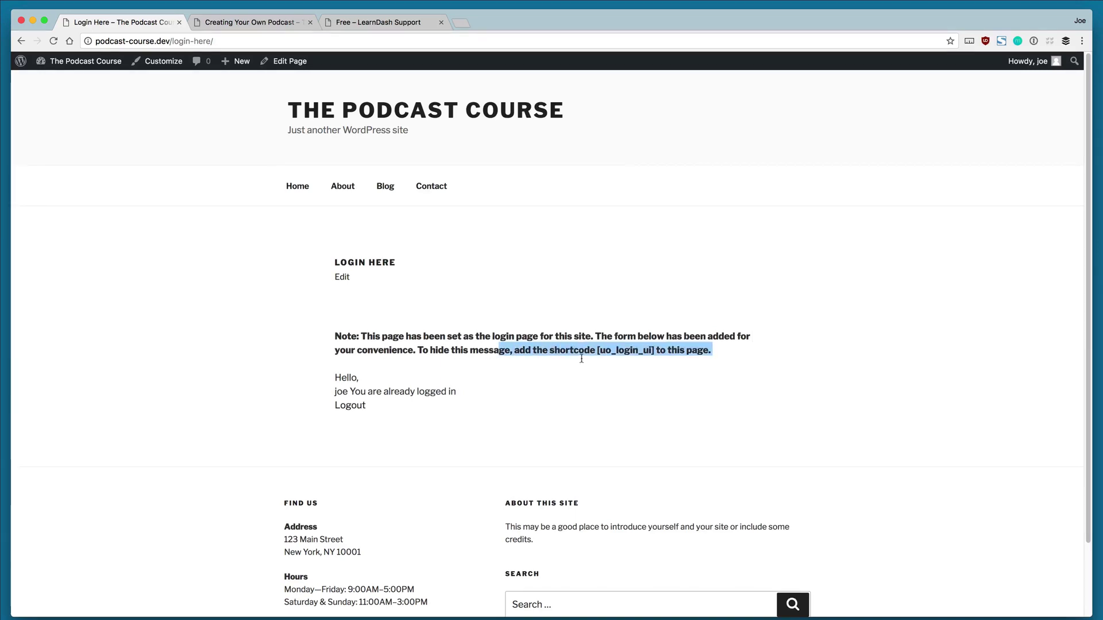
{"action": "left_click", "coordinate": [622, 351]}
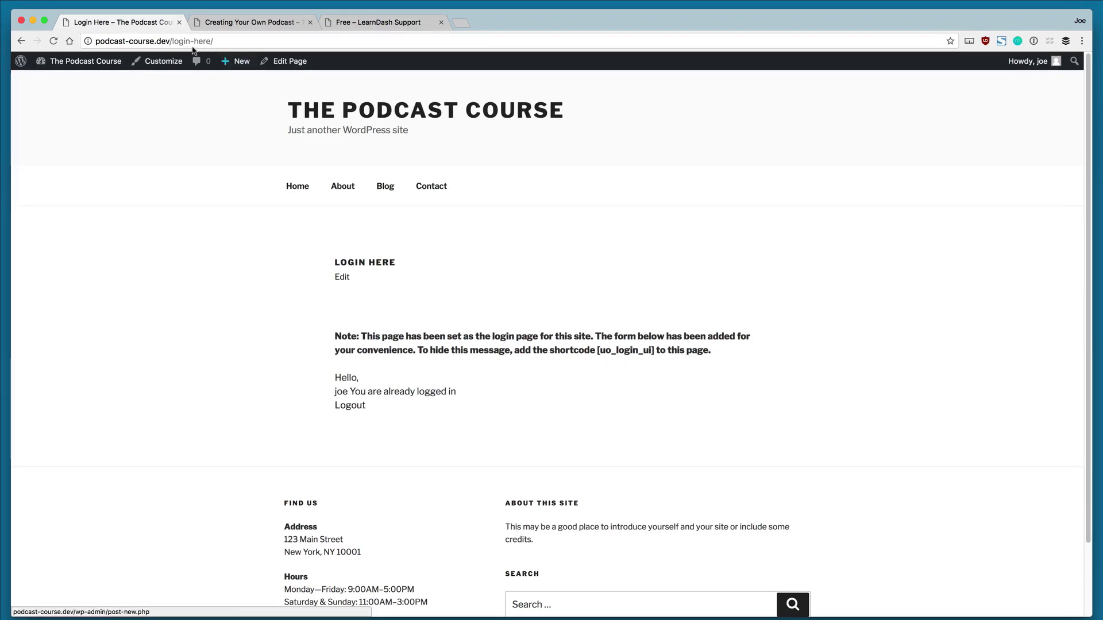
{"action": "left_click", "coordinate": [195, 42]}
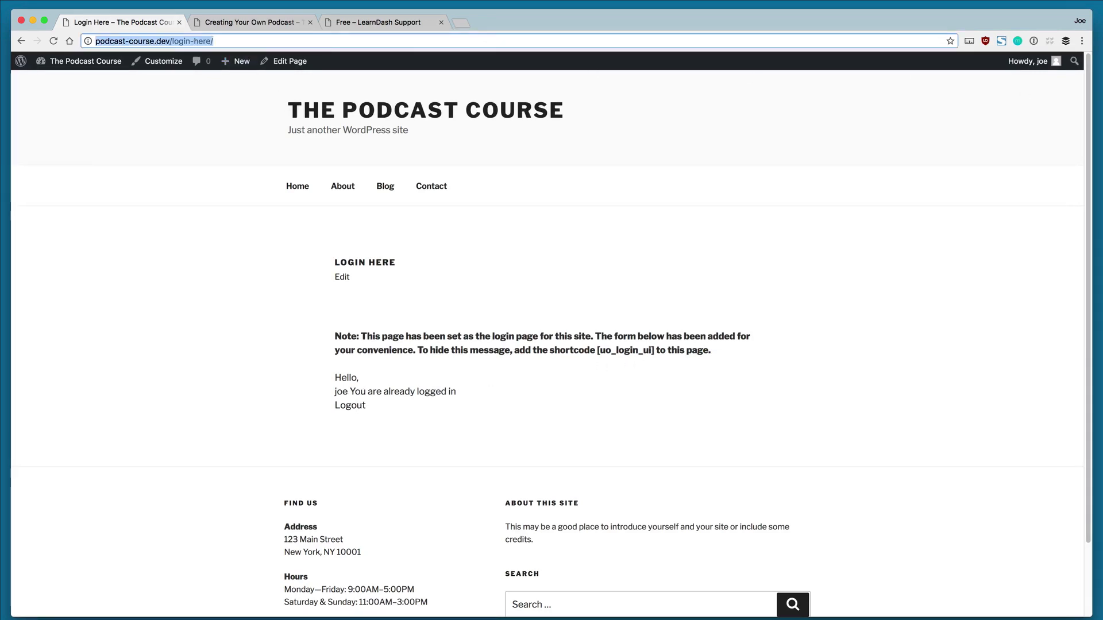
{"action": "left_click", "coordinate": [1082, 40]}
Load podcast-course.dev/login-here in a new incognito window.
{"action": "left_click", "coordinate": [891, 90]}
{"action": "key", "text": "super+shift+n"}
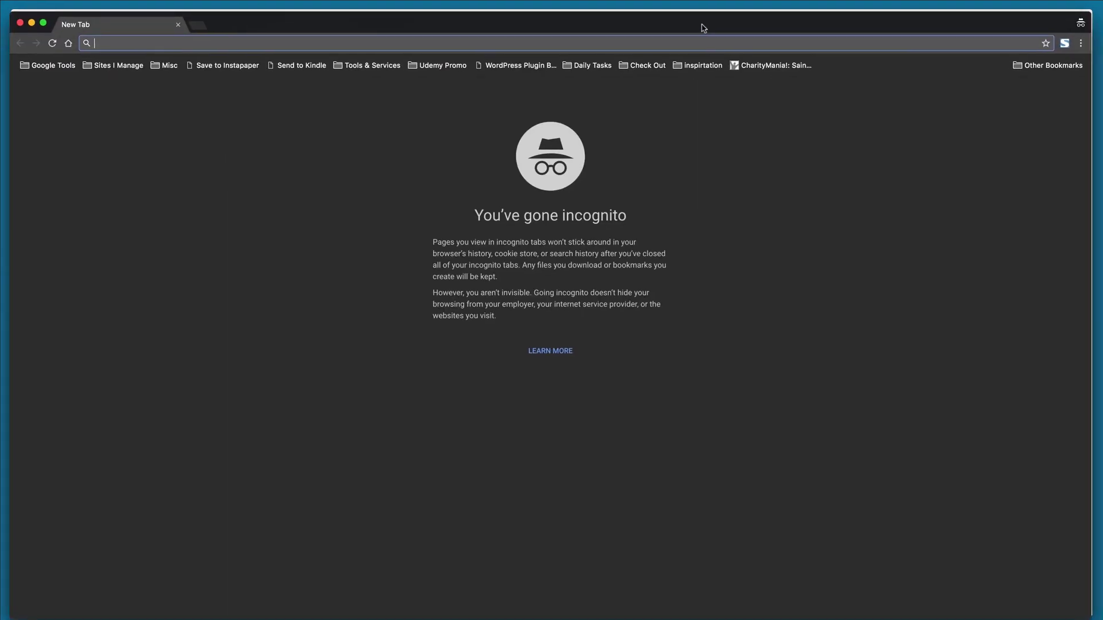
{"action": "type", "text": "podcast-course.dev/login-here/"}
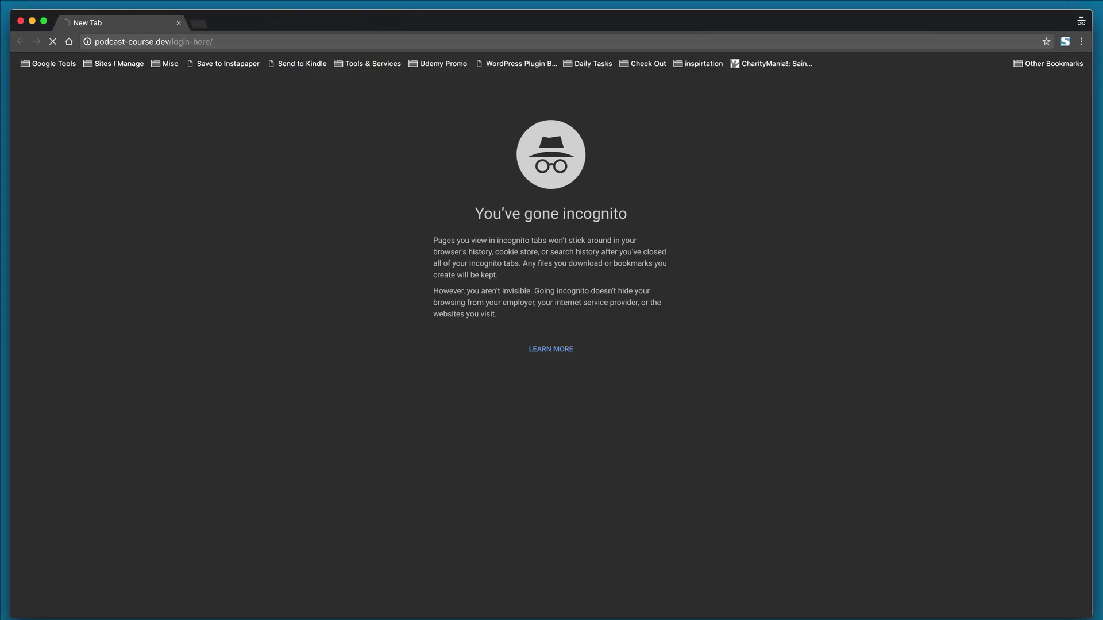
{"action": "key", "text": "Return"}
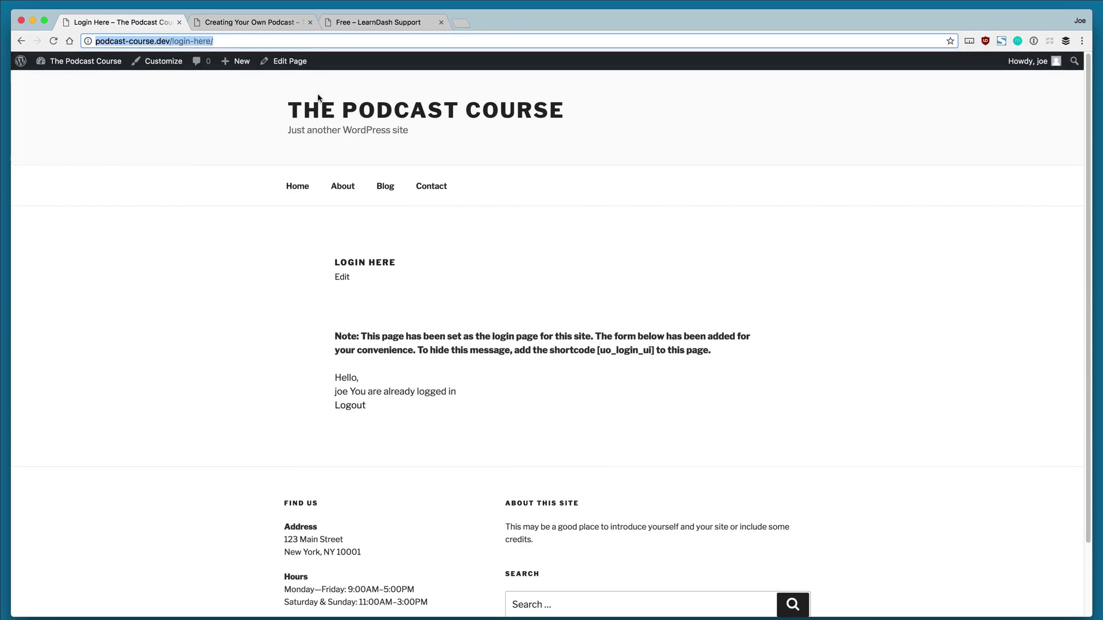
Copy the [uo_login_ui] shortcode from the note into the Login Here page editor.
{"action": "left_click", "coordinate": [601, 354]}
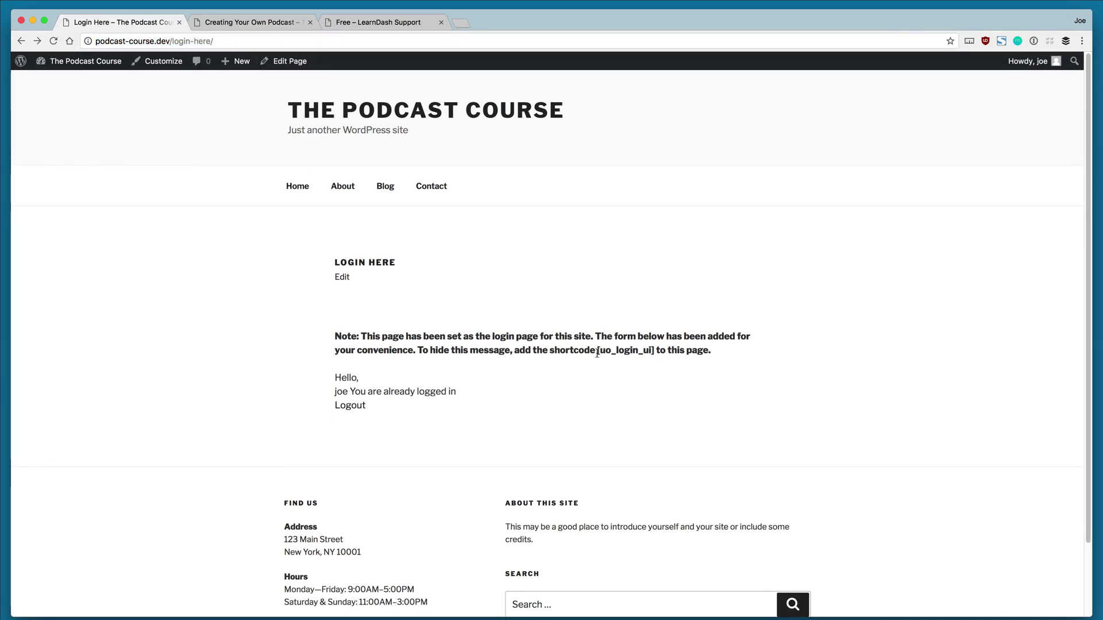
{"action": "left_click_drag", "start_coordinate": [598, 353], "coordinate": [656, 351]}
{"action": "key", "text": "super+c"}
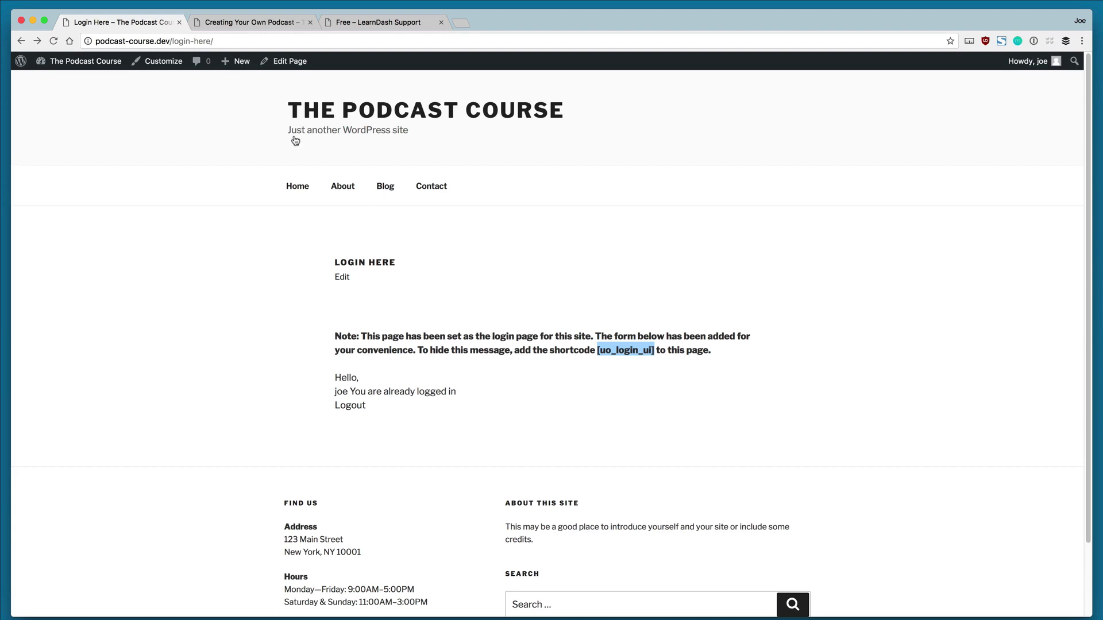
{"action": "left_click", "coordinate": [289, 61]}
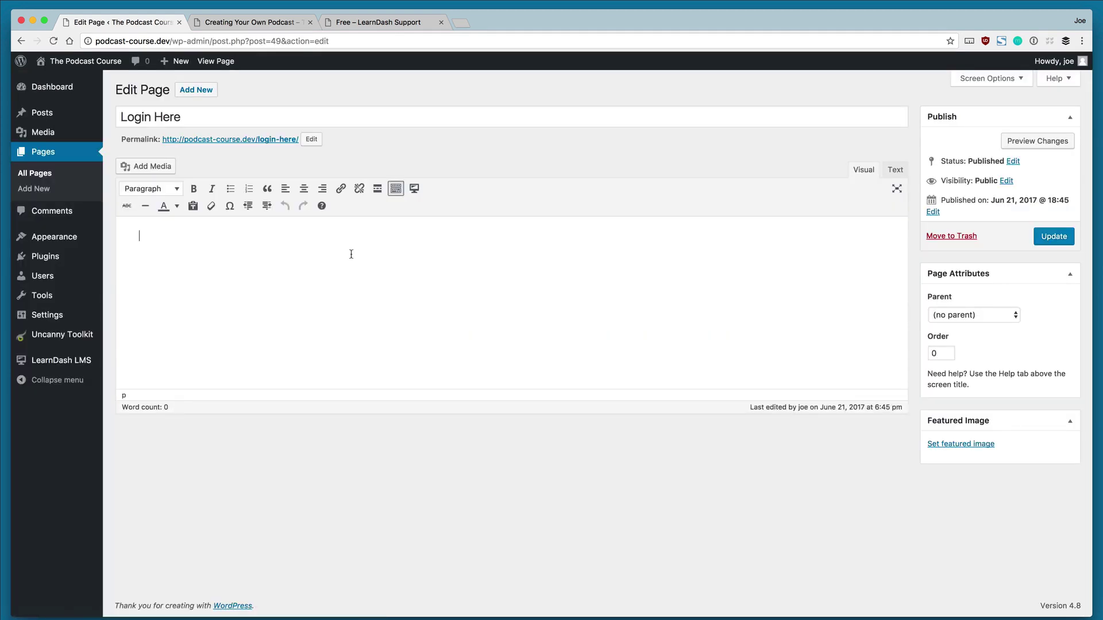
{"action": "key", "text": "super+v"}
Unbold the pasted shortcode, update the page, and view it.
{"action": "left_click_drag", "start_coordinate": [210, 239], "coordinate": [134, 236]}
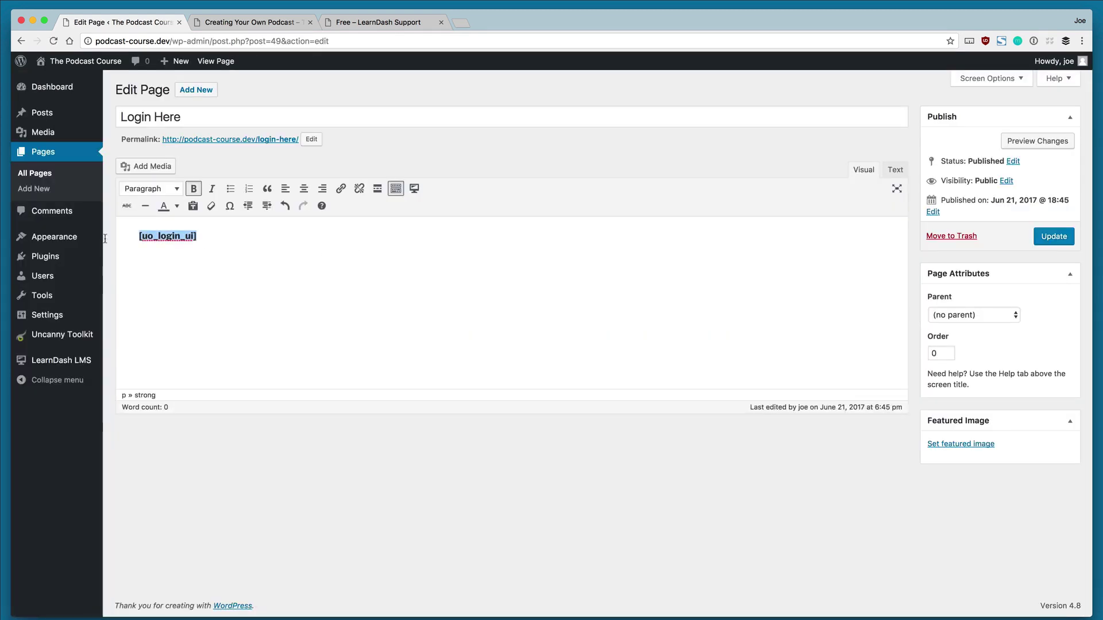
{"action": "left_click", "coordinate": [194, 190]}
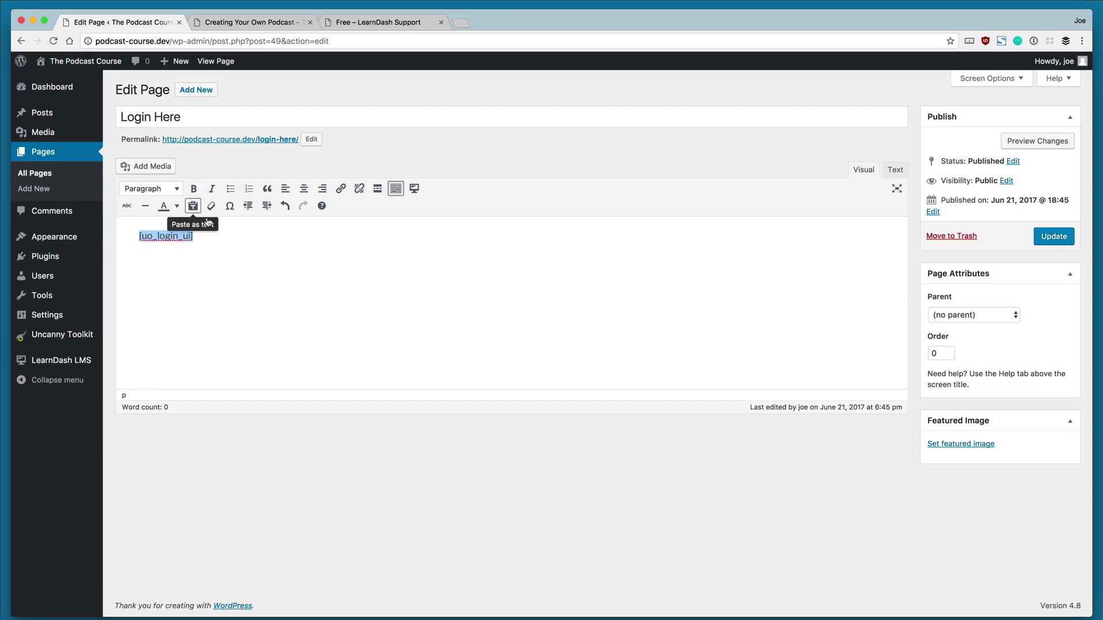
{"action": "left_click", "coordinate": [1059, 237]}
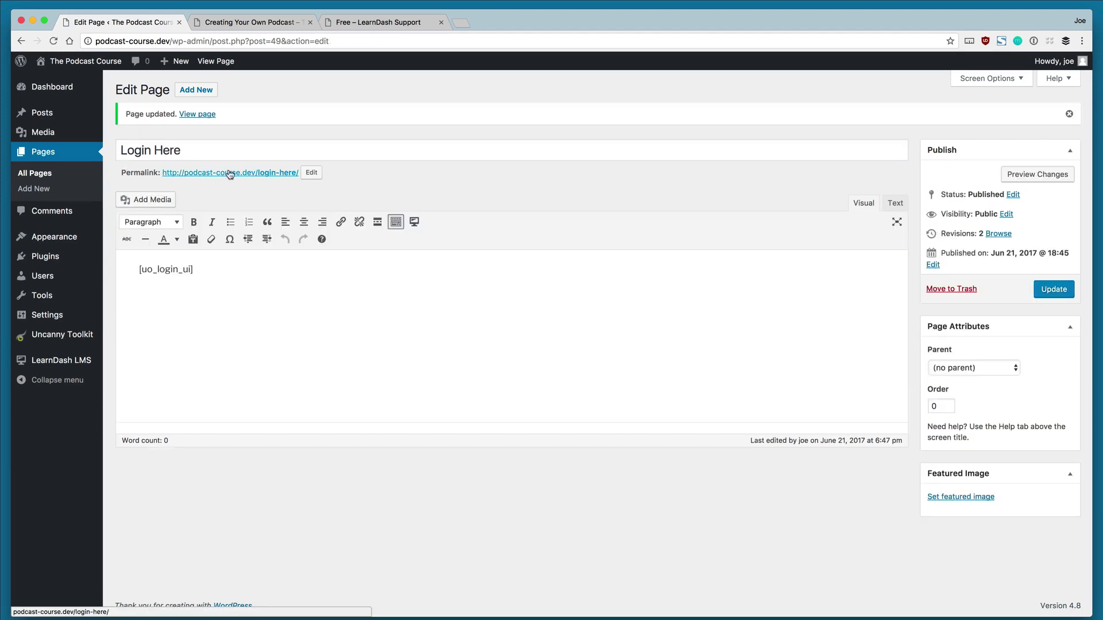
{"action": "left_click", "coordinate": [229, 173]}
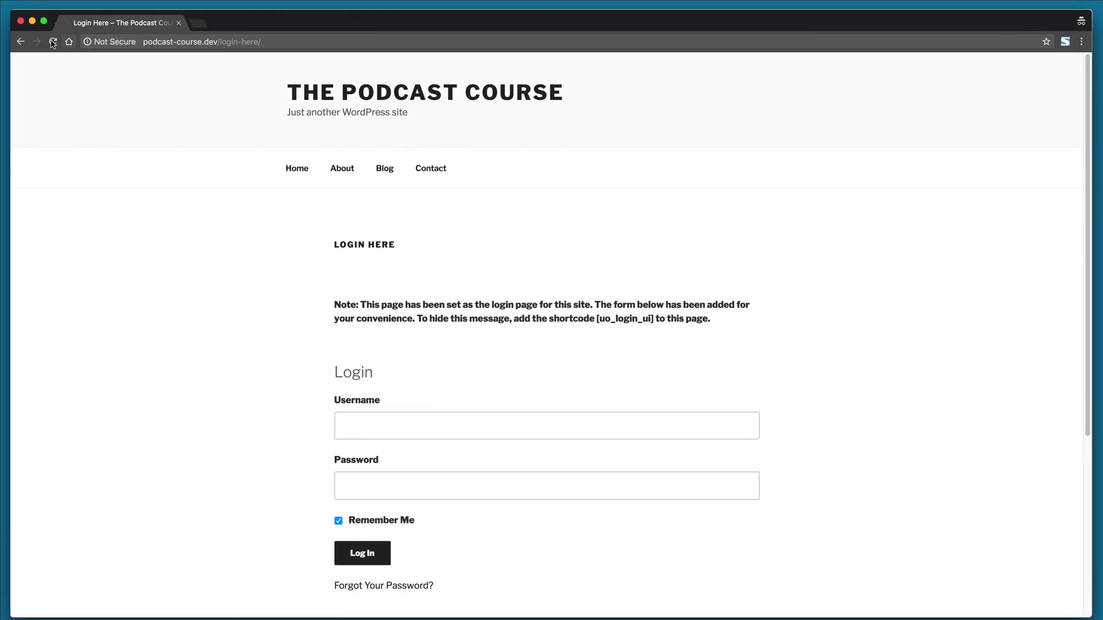
Reload the incognito Login Here page to confirm only the login form appears.
{"action": "left_click", "coordinate": [52, 42]}
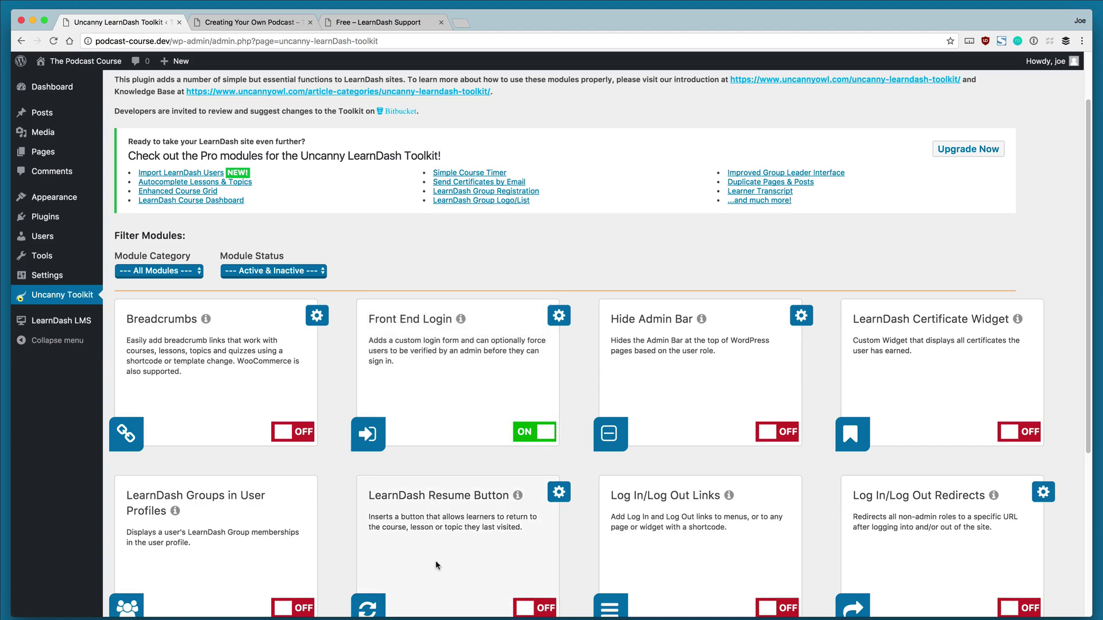
{"action": "scroll", "coordinate": [436, 558], "scroll_direction": "down", "scroll_amount": 5}
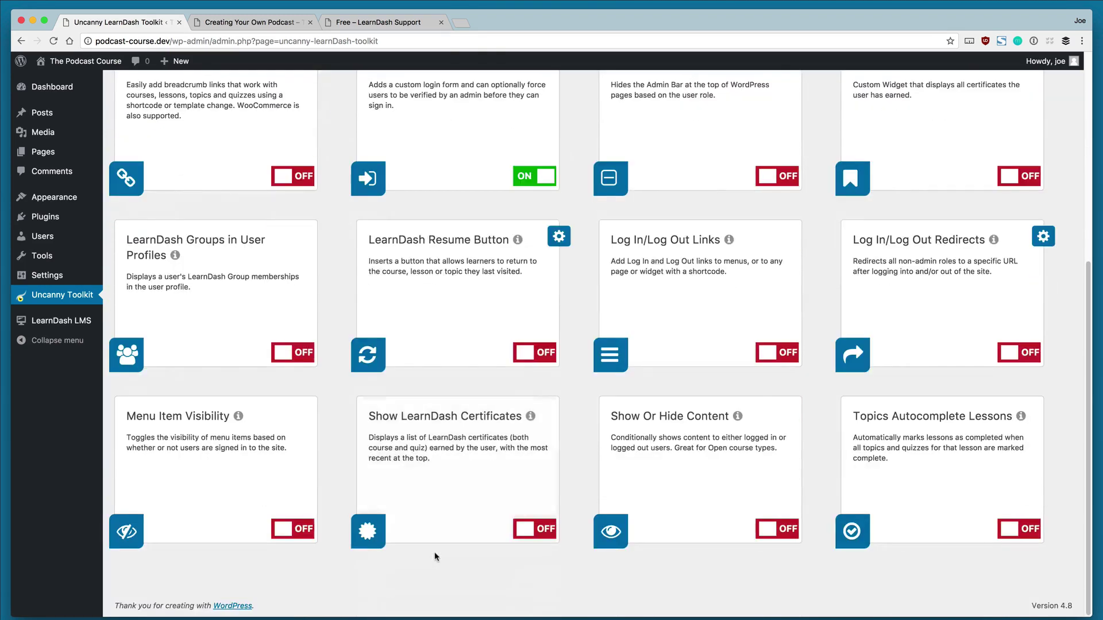
{"action": "scroll", "coordinate": [437, 555], "scroll_direction": "up", "scroll_amount": 6}
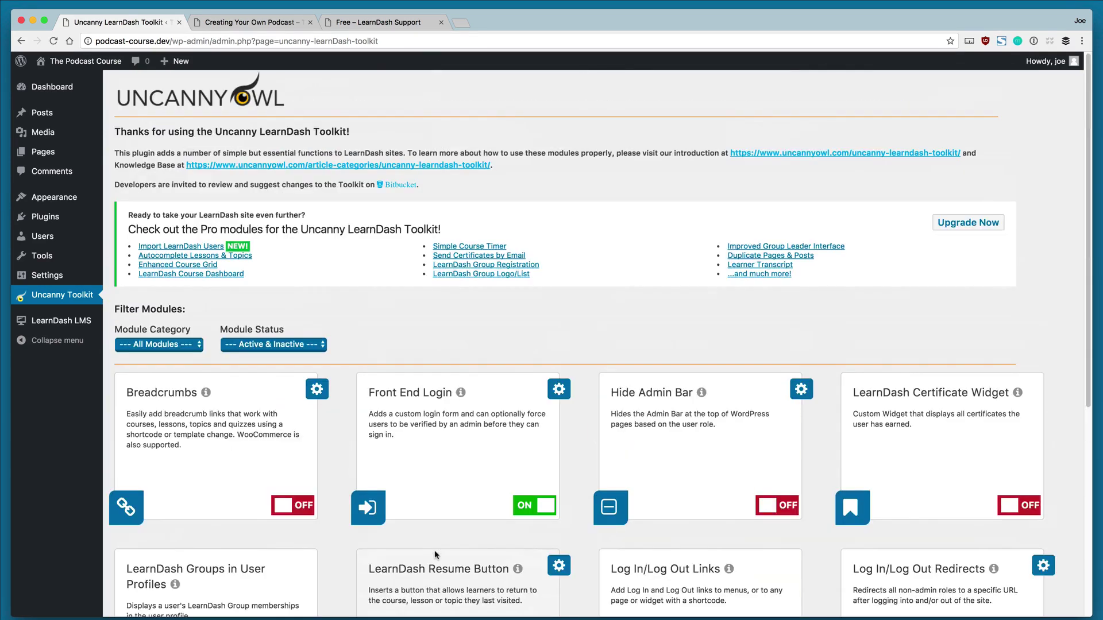